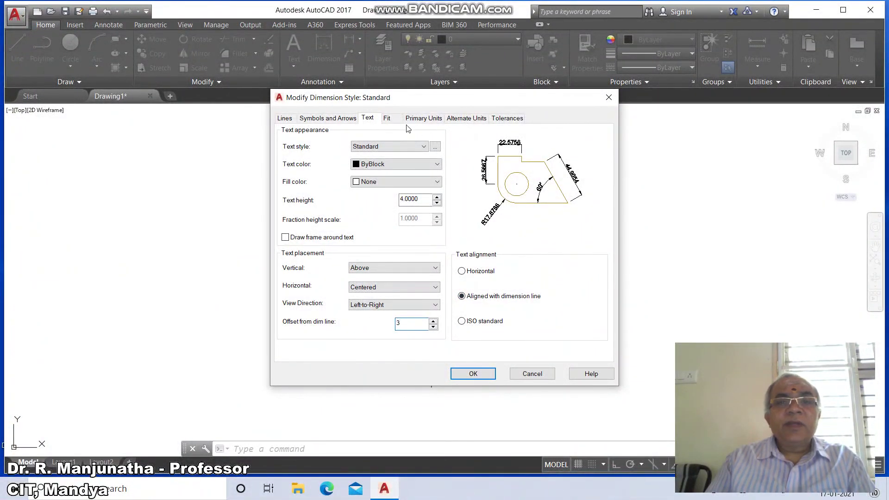
- Set the Standard dimension style's primary unit precision to 0 and confirm with OK
{"action": "left_click", "coordinate": [421, 119]}
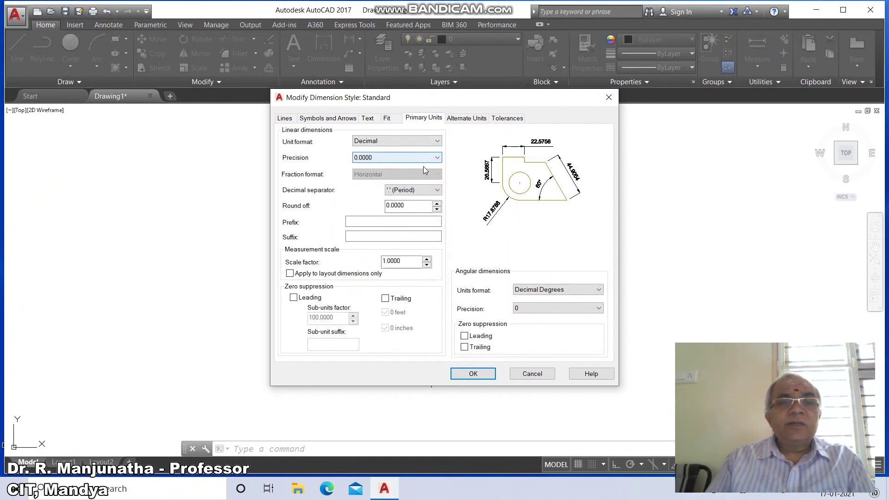
{"action": "left_click", "coordinate": [438, 158]}
{"action": "left_click", "coordinate": [366, 165]}
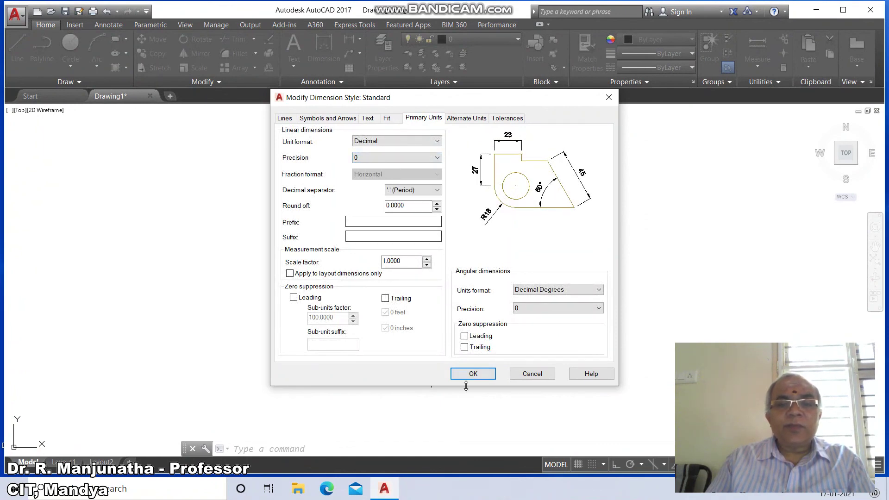
{"action": "left_click", "coordinate": [473, 374]}
- Close the style manager and add the 25 horizontal dimension above the rectangle
{"action": "left_click", "coordinate": [519, 330]}
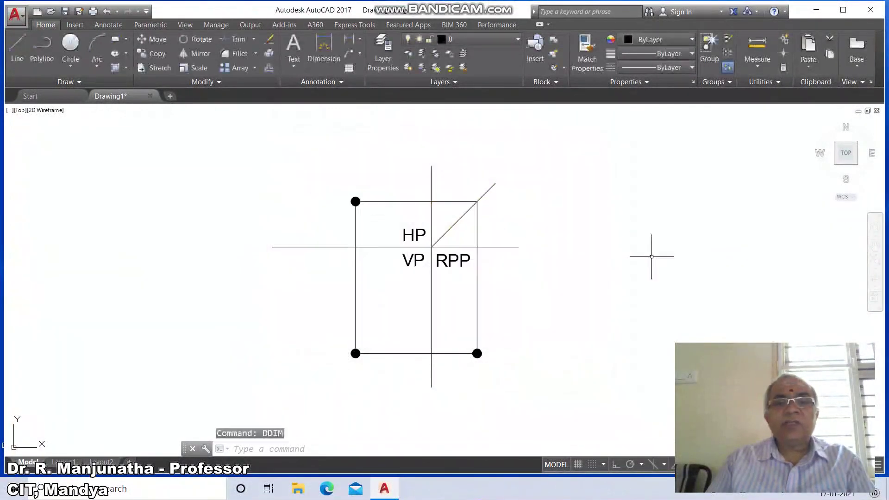
{"action": "type", "text": "DIMH"}
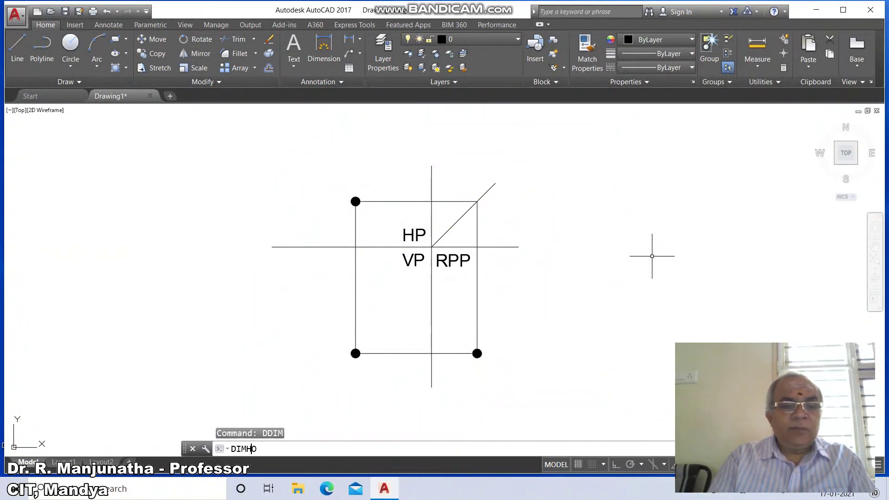
{"action": "type", "text": "O"}
{"action": "key", "text": "Return"}
{"action": "type", "text": "CEN"}
{"action": "key", "text": "Return"}
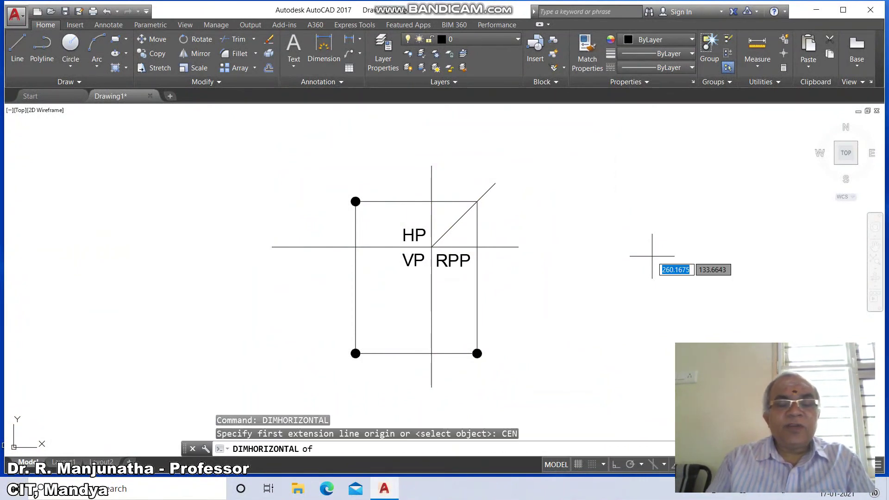
{"action": "left_click", "coordinate": [360, 207]}
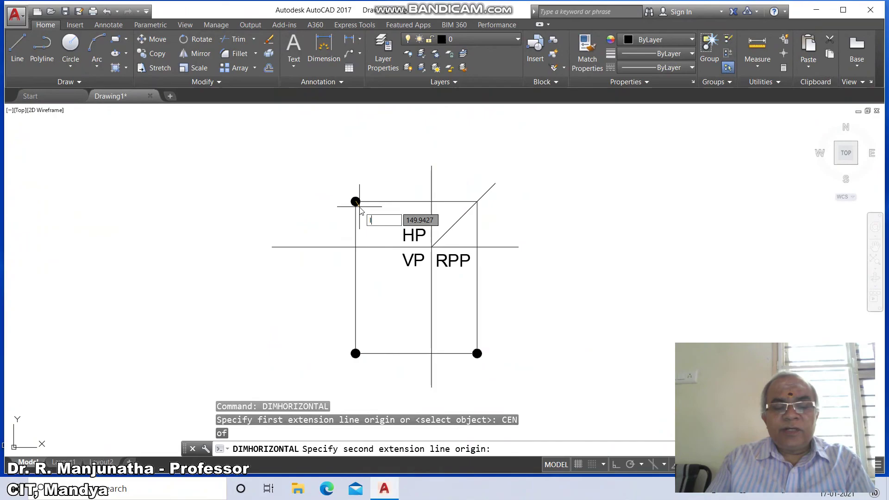
{"action": "type", "text": "INT"}
{"action": "key", "text": "Return"}
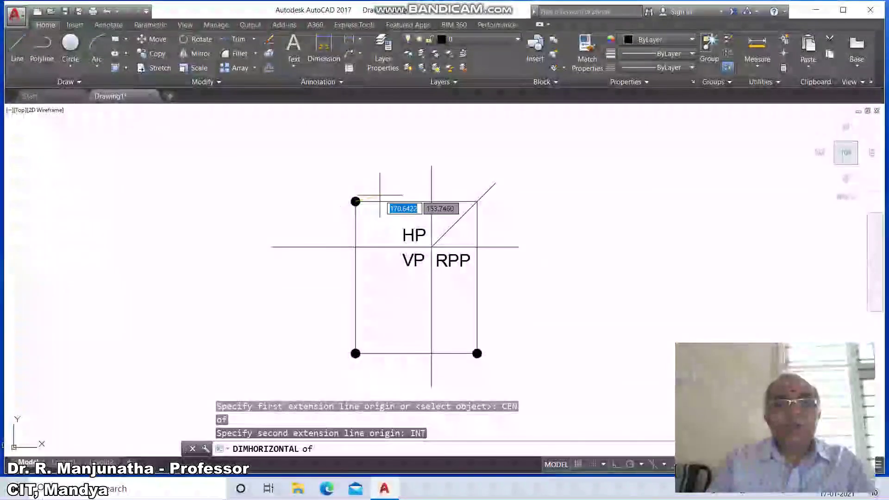
{"action": "left_click", "coordinate": [431, 201]}
{"action": "left_click", "coordinate": [423, 179]}
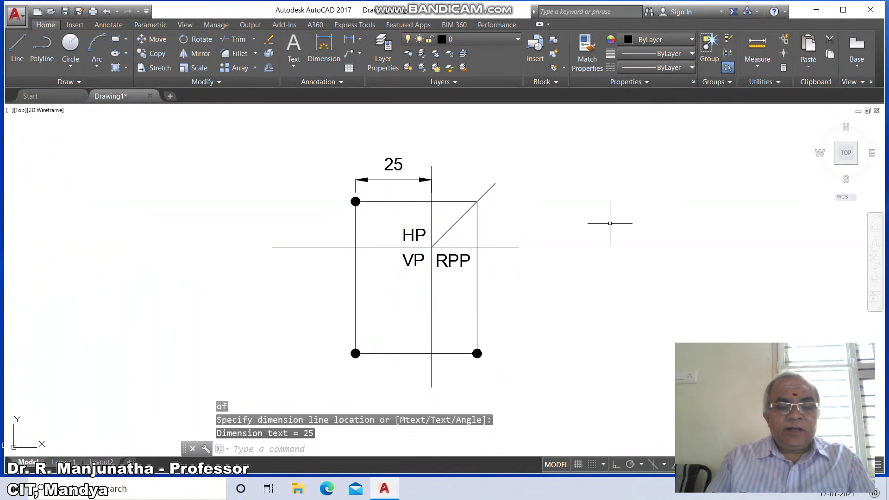
- Add the 15 vertical dimension on the left, from the top-left dot to the horizontal line
{"action": "type", "text": "DIMVER"}
{"action": "key", "text": "Return"}
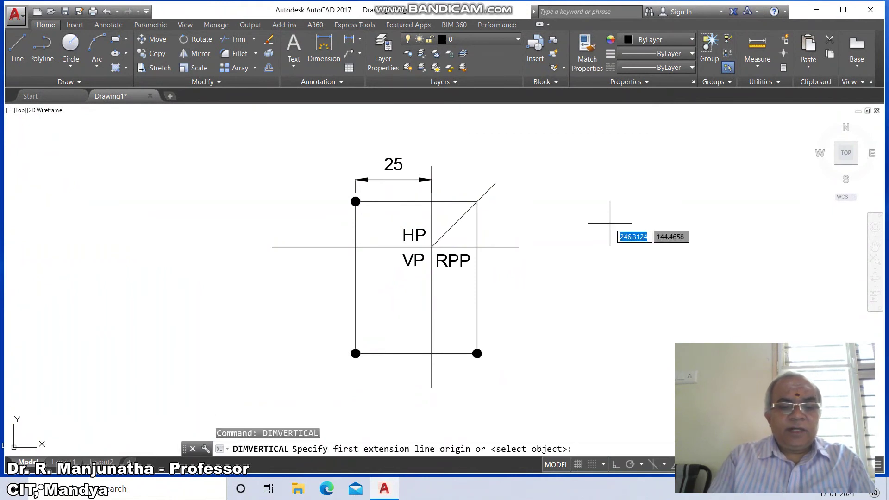
{"action": "type", "text": "CEN"}
{"action": "key", "text": "Return"}
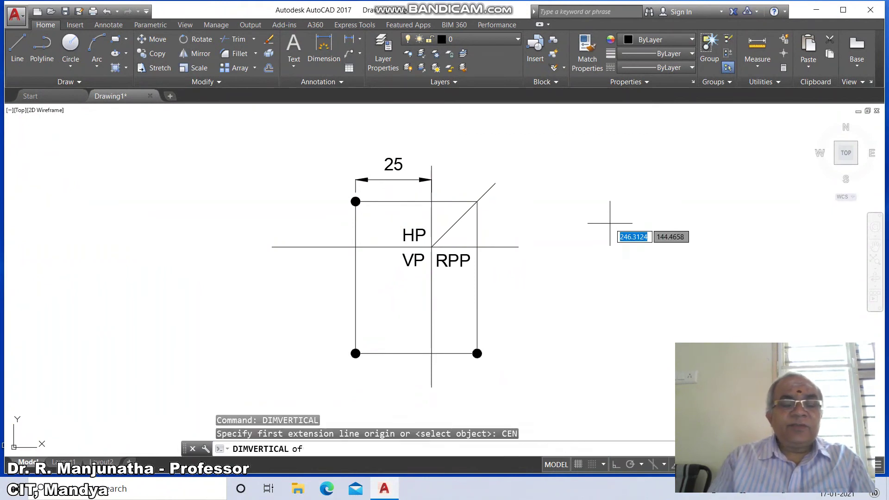
{"action": "left_click", "coordinate": [355, 202]}
{"action": "type", "text": "INT"}
{"action": "key", "text": "Return"}
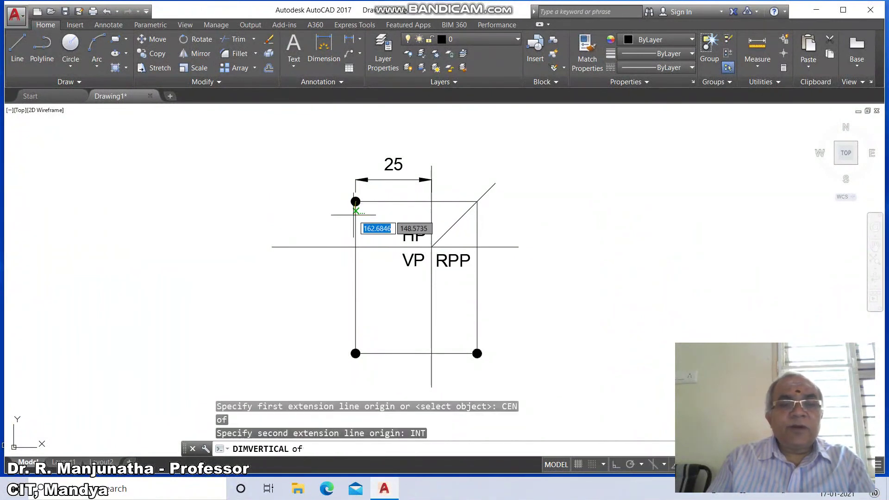
{"action": "left_click", "coordinate": [355, 247]}
{"action": "left_click", "coordinate": [334, 252]}
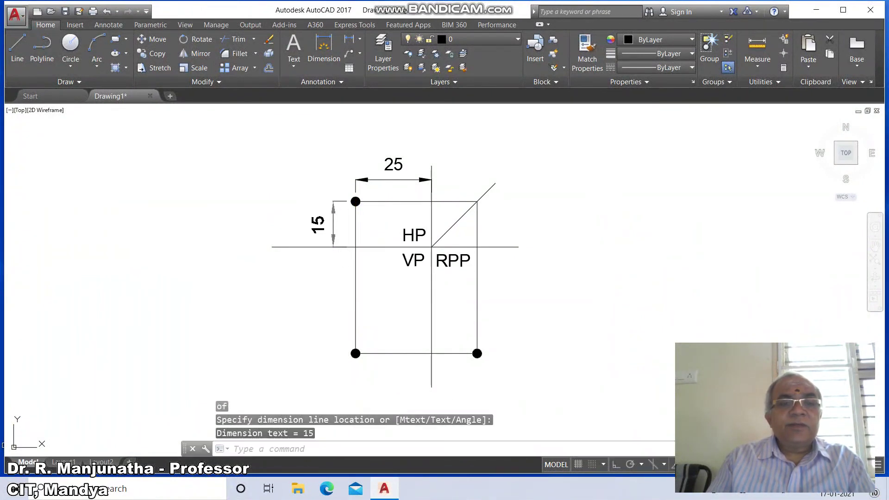
- Add the 35 vertical dimension on the left, from the bottom-left dot to the horizontal line
{"action": "key", "text": "Return"}
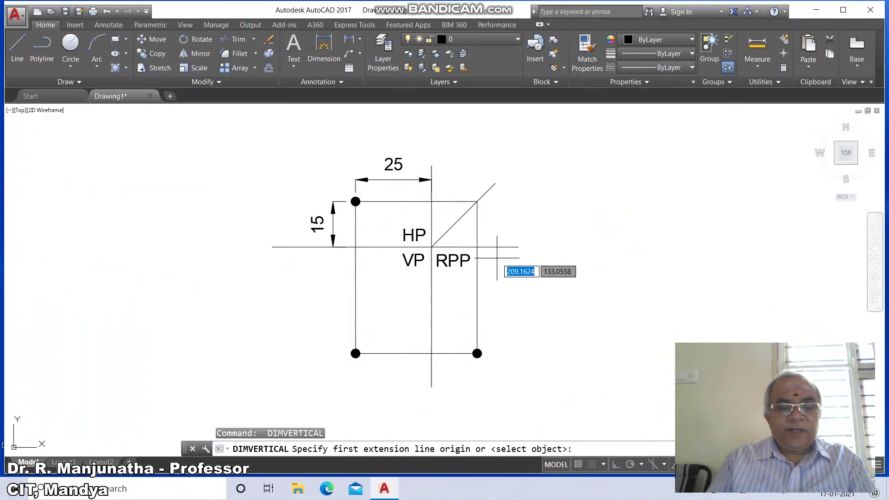
{"action": "type", "text": "CEN"}
{"action": "key", "text": "Return"}
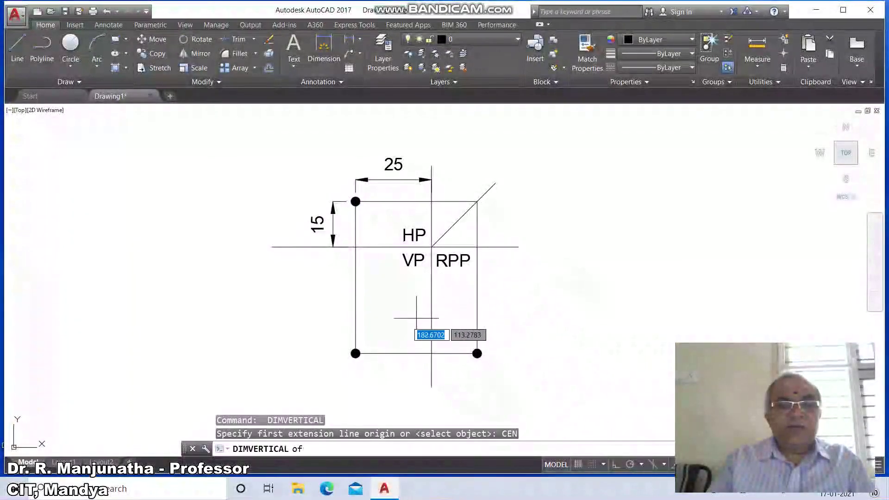
{"action": "left_click", "coordinate": [356, 357]}
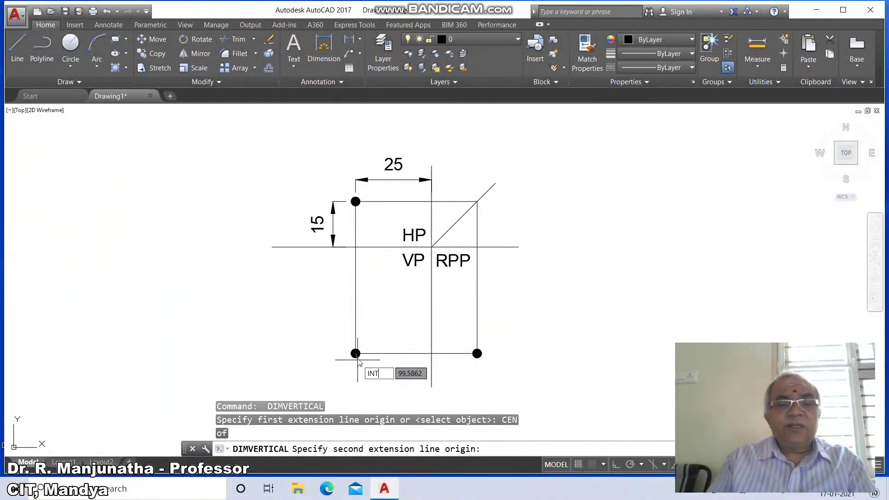
{"action": "type", "text": "INT"}
{"action": "key", "text": "Return"}
{"action": "left_click", "coordinate": [355, 247]}
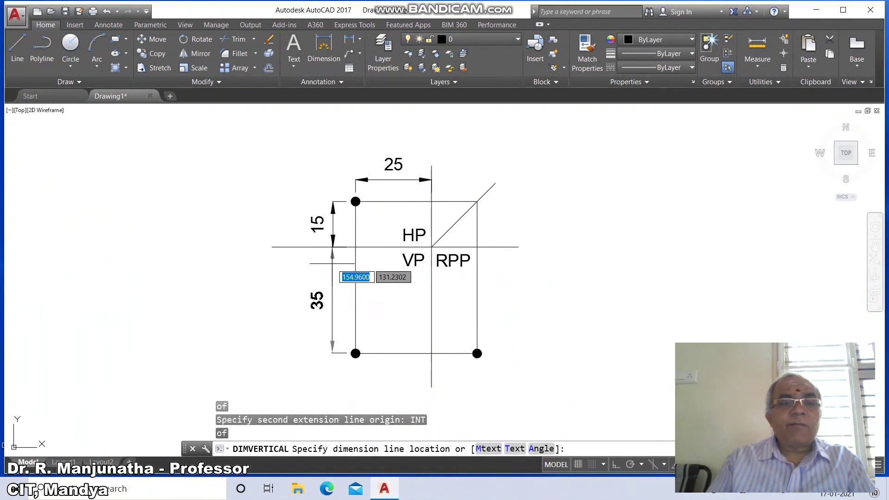
{"action": "left_click", "coordinate": [333, 264]}
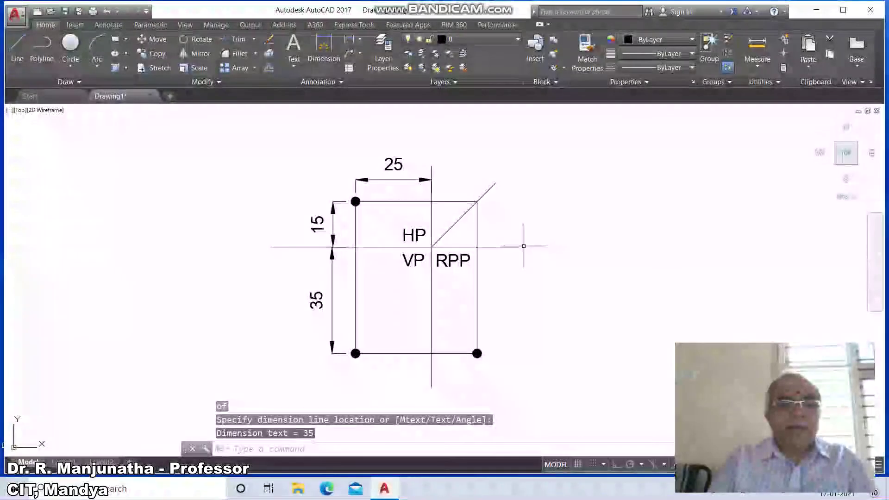
- Add the 45° angular dimension between the diagonal and horizontal lines
{"action": "type", "text": "DIMANG"}
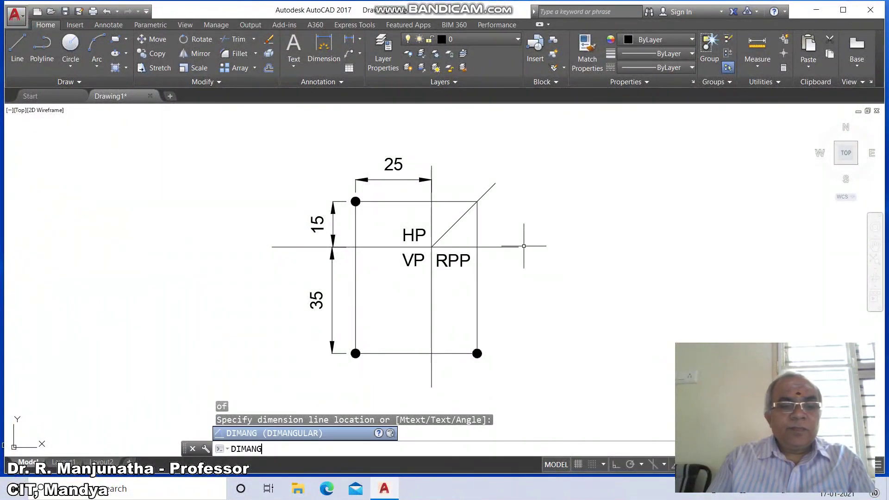
{"action": "key", "text": "Return"}
{"action": "left_click", "coordinate": [488, 192]}
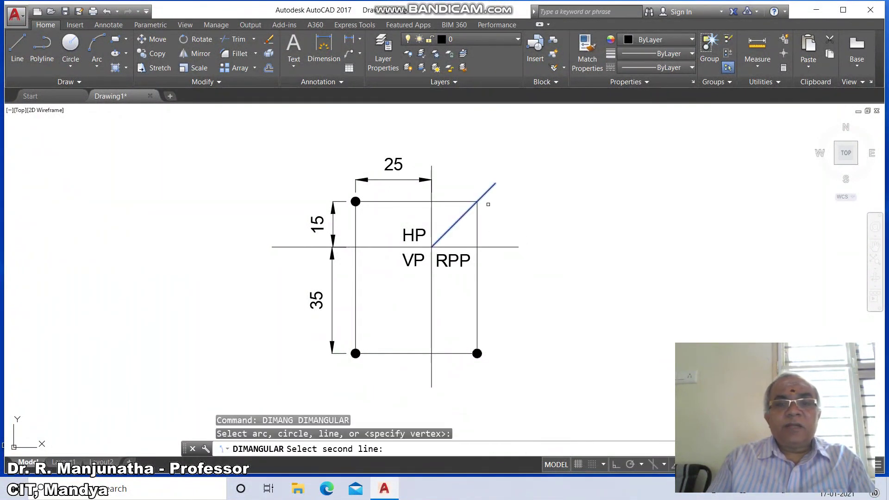
{"action": "left_click", "coordinate": [496, 246]}
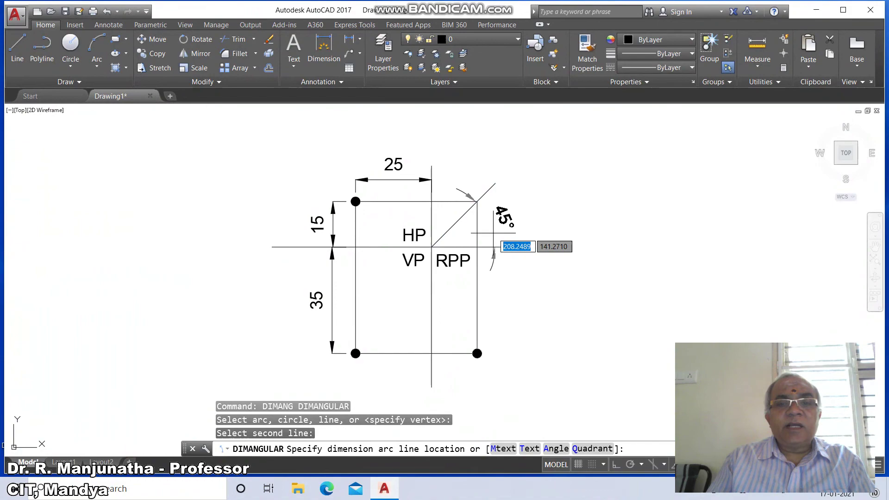
{"action": "left_click", "coordinate": [509, 198]}
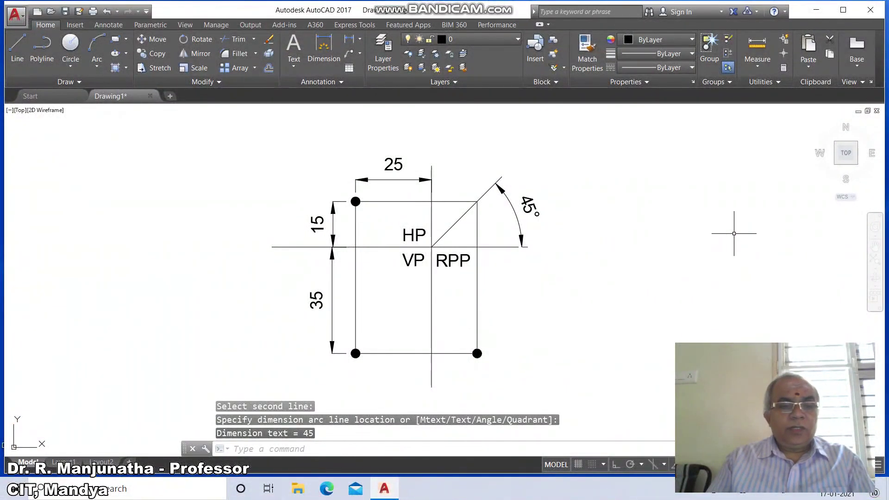
- Place single-line text labels X, Y, X1 and Y1 at the ends of the reference lines
{"action": "type", "text": "dt"}
{"action": "key", "text": "Return"}
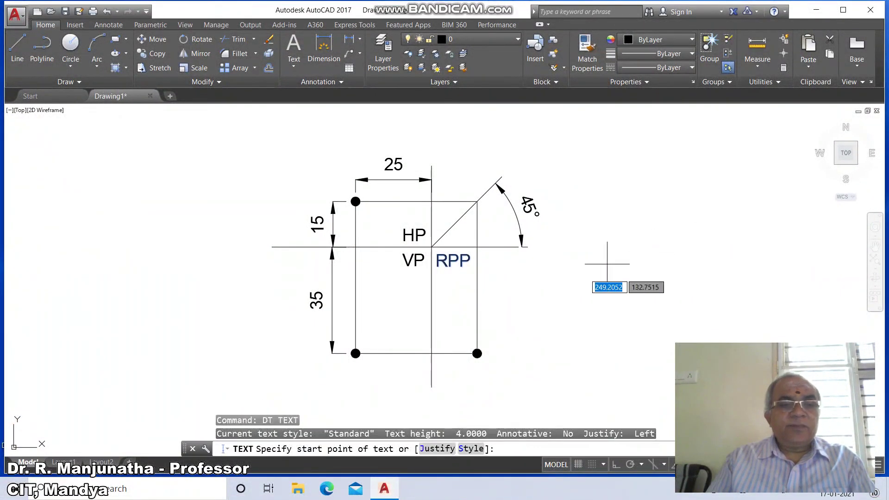
{"action": "left_click", "coordinate": [260, 247]}
{"action": "key", "text": "Return"}
{"action": "key", "text": "Return"}
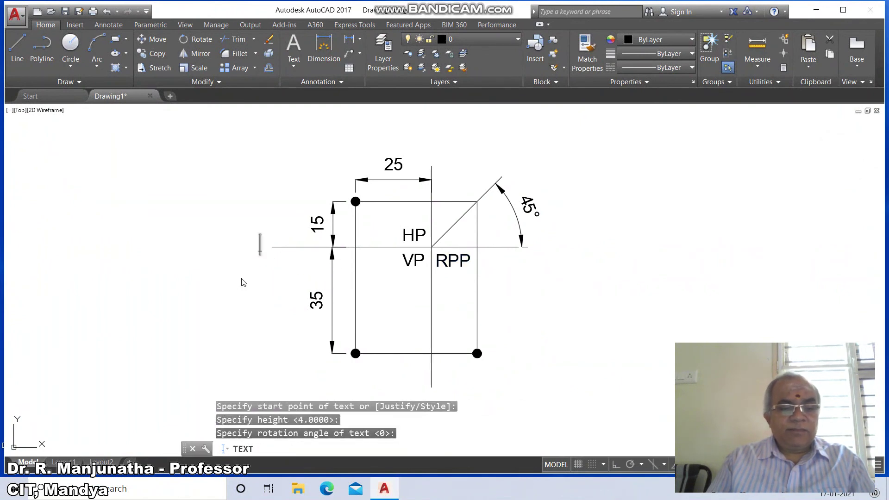
{"action": "left_click", "coordinate": [537, 253]}
{"action": "type", "text": "Y"}
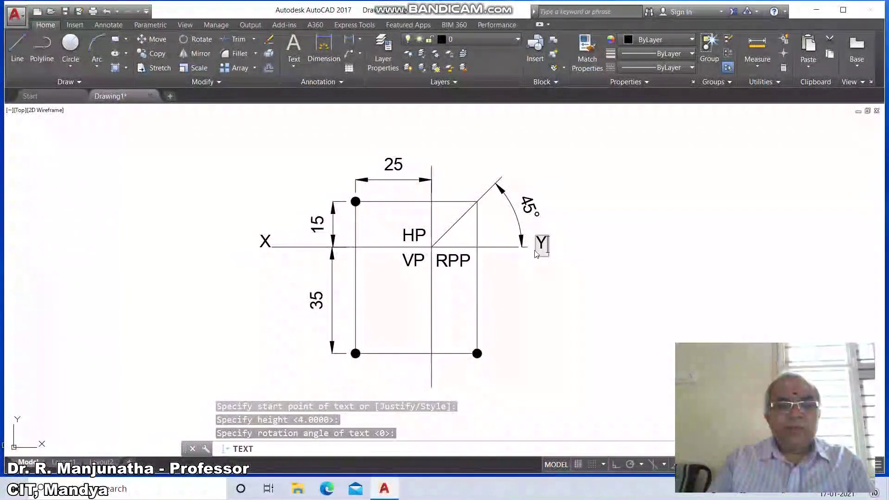
{"action": "left_click", "coordinate": [430, 149]}
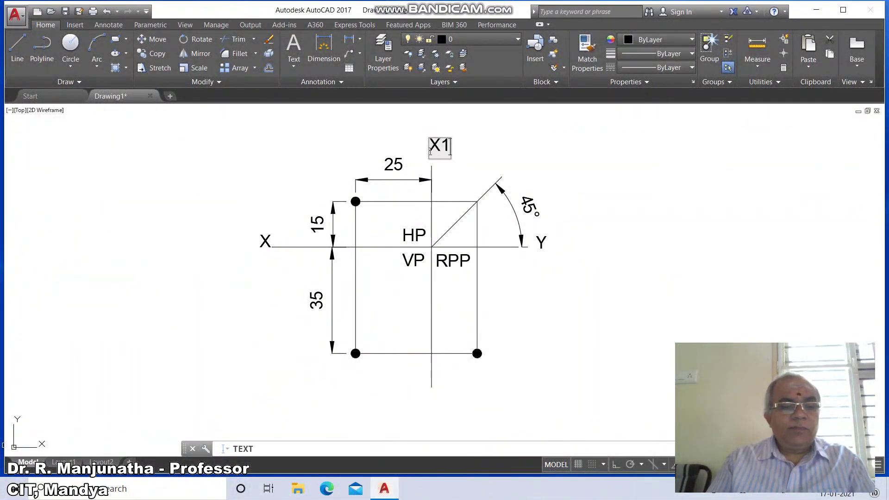
{"action": "type", "text": "X1"}
{"action": "left_click", "coordinate": [430, 404]}
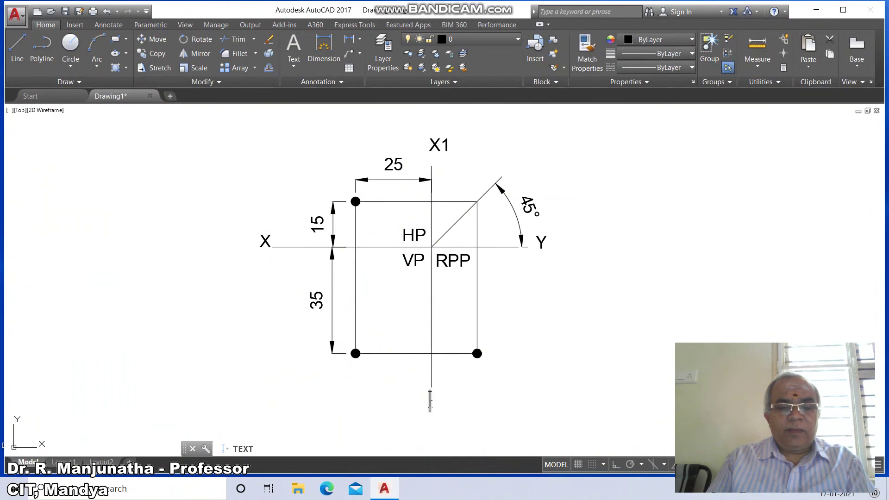
{"action": "type", "text": "Y1"}
{"action": "key", "text": "Return"}
{"action": "key", "text": "Return"}
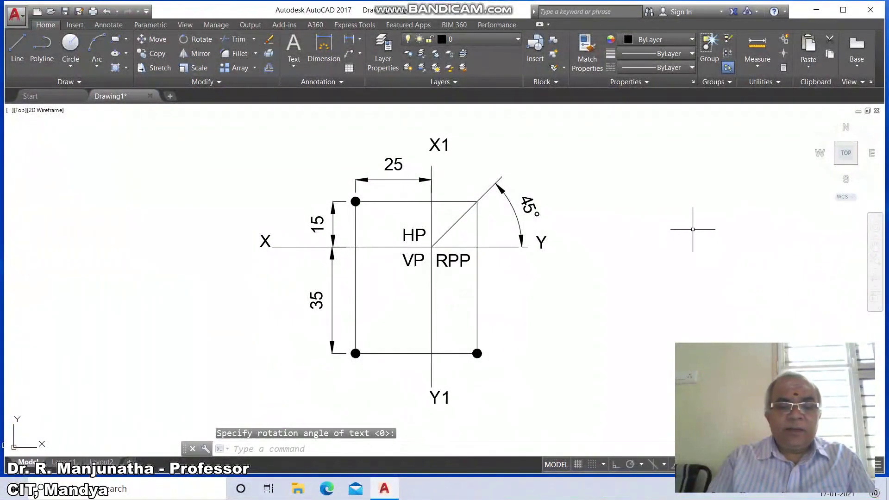
- Draw a leader with no annotation, its arrow on the rectangle's top line
{"action": "type", "text": "DIM"}
{"action": "key", "text": "BackSpace"}
{"action": "key", "text": "BackSpace"}
{"action": "key", "text": "BackSpace"}
{"action": "type", "text": "LEADER"}
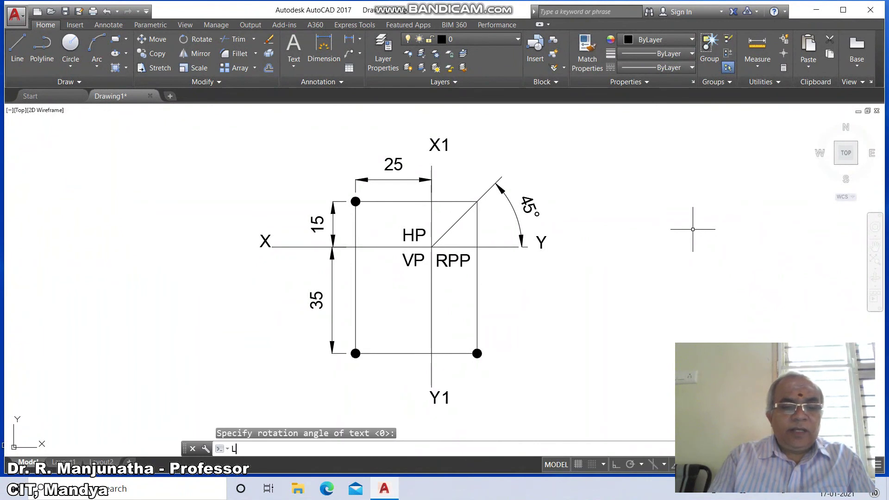
{"action": "key", "text": "Return"}
{"action": "type", "text": "NEA"}
{"action": "key", "text": "Return"}
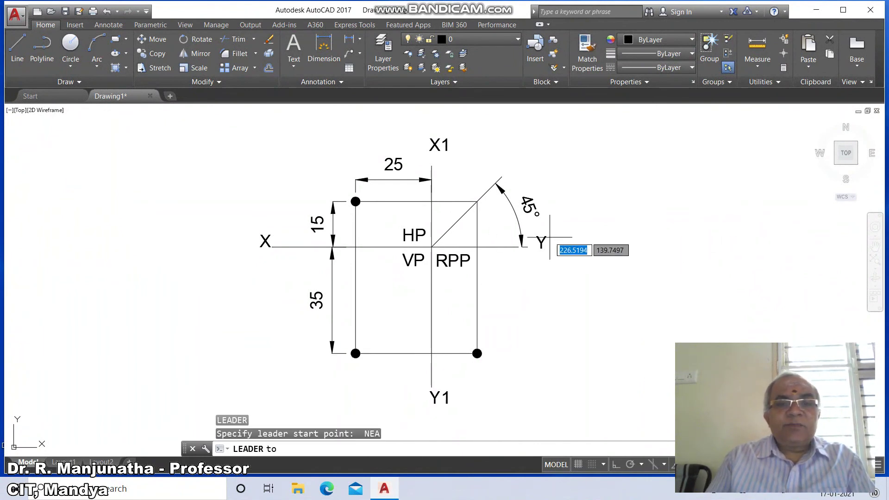
{"action": "left_click", "coordinate": [615, 465]}
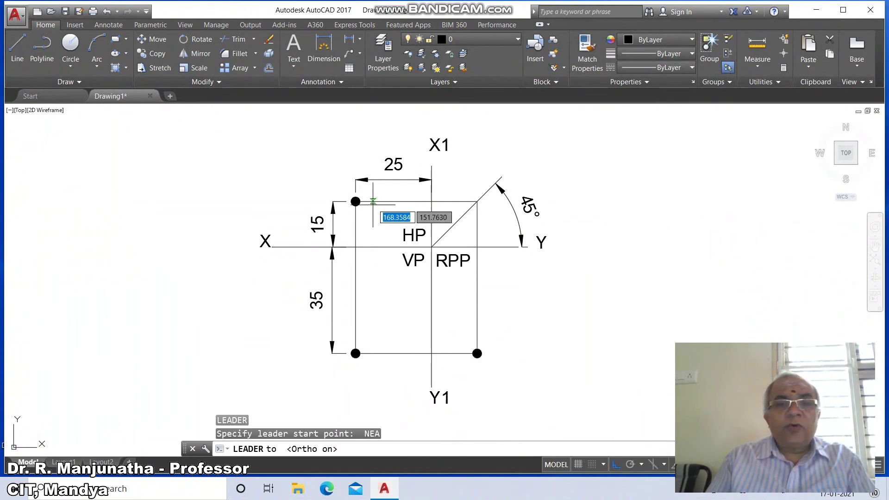
{"action": "left_click", "coordinate": [414, 201]}
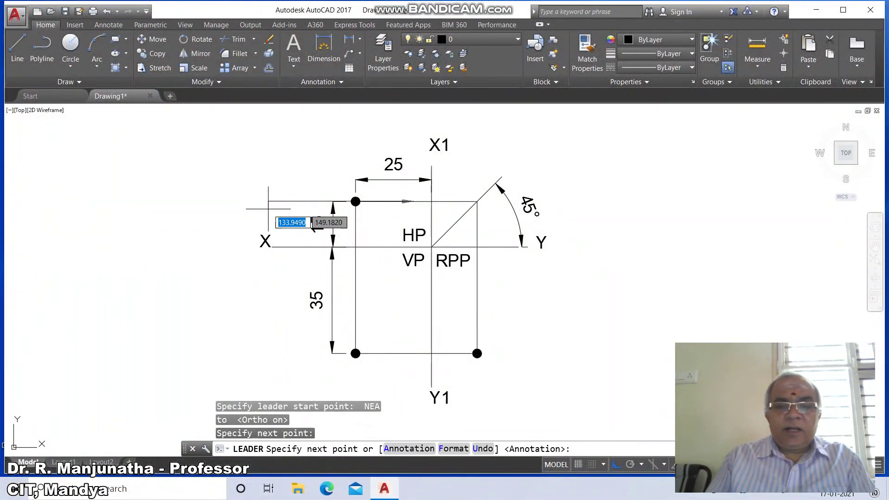
{"action": "key", "text": "Return"}
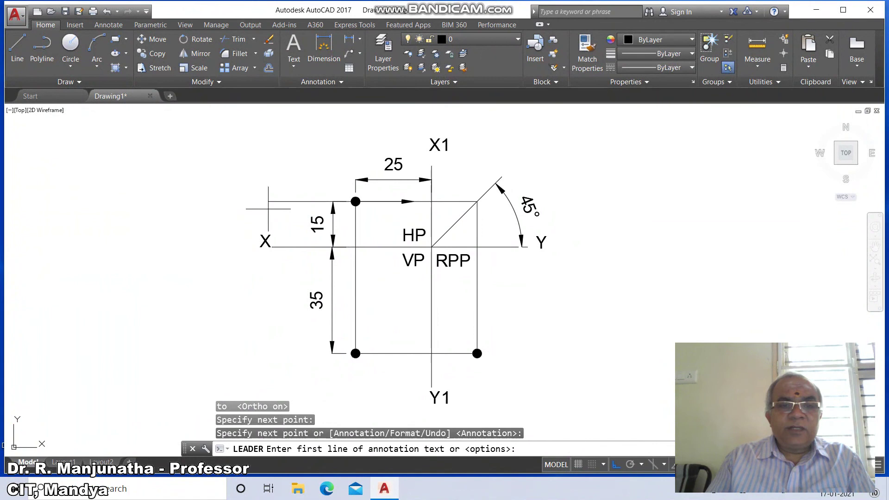
{"action": "key", "text": "Return"}
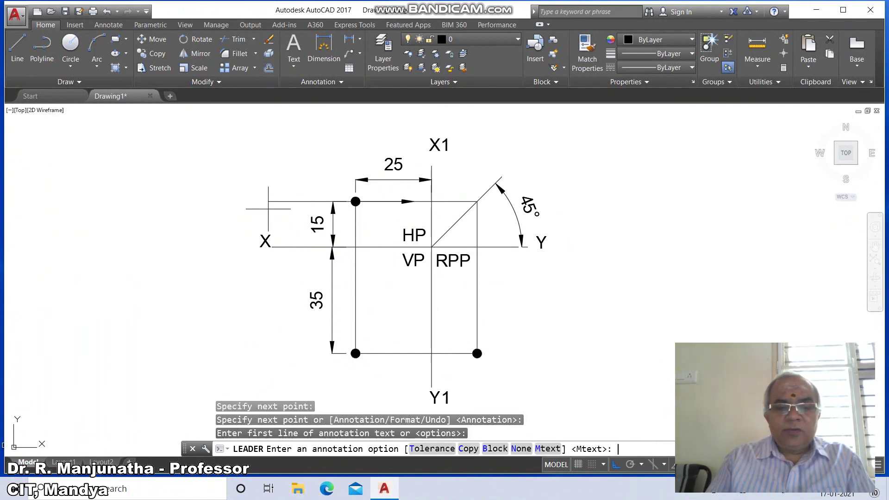
{"action": "type", "text": "N"}
{"action": "key", "text": "Return"}
- Explode the leader and erase its tail, keeping only the arrowhead
{"action": "type", "text": "X"}
{"action": "key", "text": "Return"}
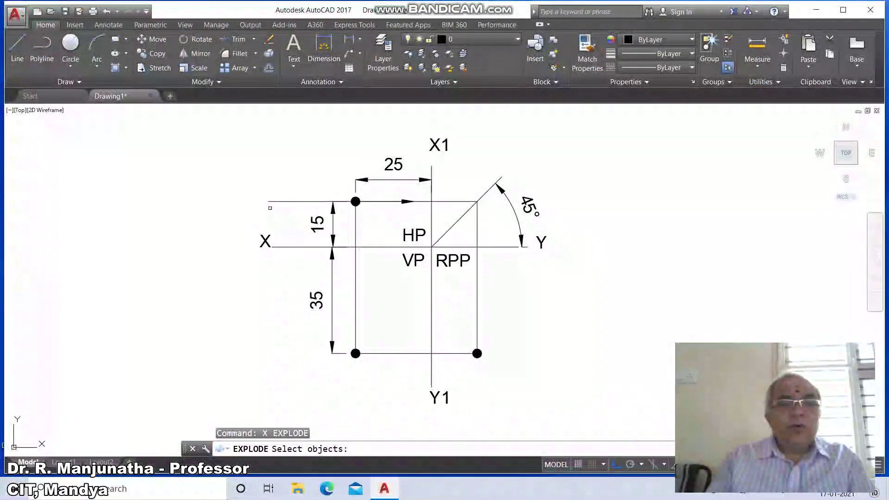
{"action": "left_click", "coordinate": [278, 202]}
{"action": "key", "text": "Return"}
{"action": "type", "text": "E"}
{"action": "key", "text": "Return"}
{"action": "left_click", "coordinate": [284, 201]}
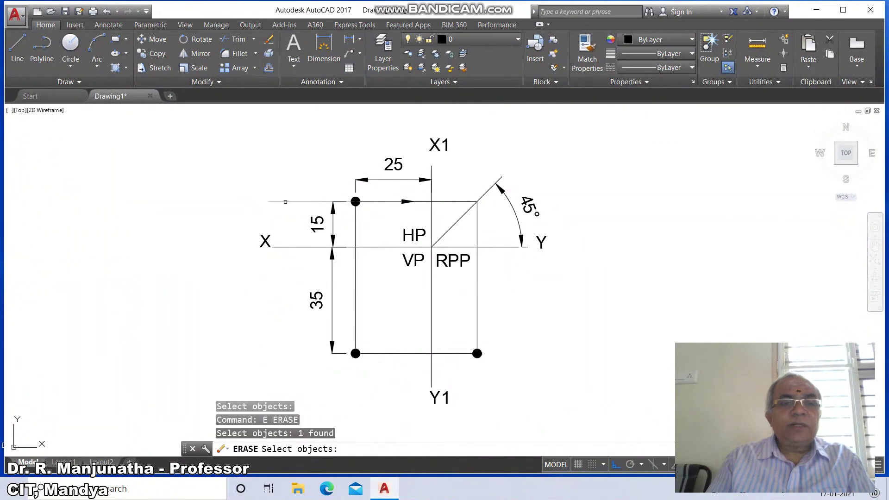
- Copy the top-line arrowhead using NEA and PER snaps
{"action": "key", "text": "Return"}
{"action": "type", "text": "CO"}
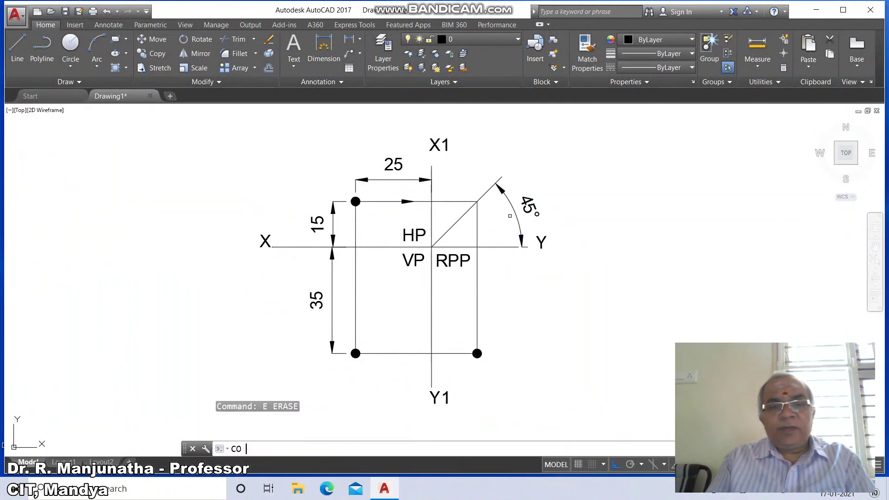
{"action": "key", "text": "Return"}
{"action": "left_click", "coordinate": [417, 200]}
{"action": "key", "text": "Return"}
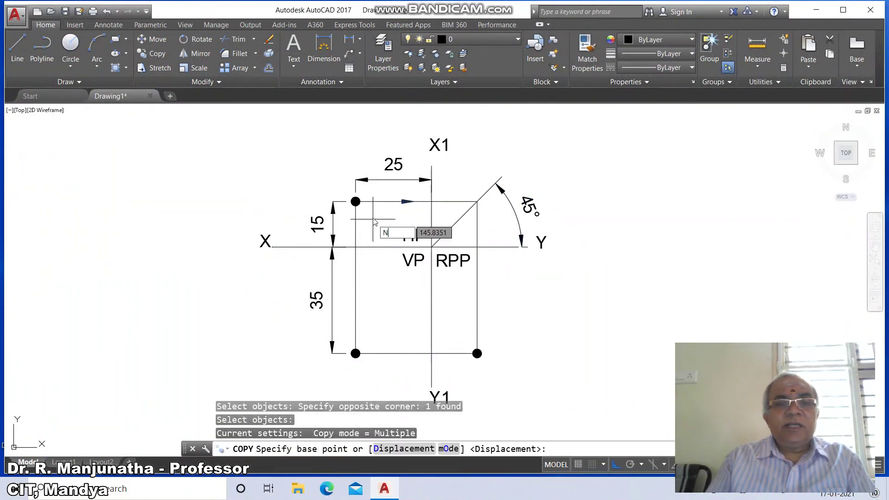
{"action": "type", "text": "NEA"}
{"action": "key", "text": "Return"}
{"action": "left_click", "coordinate": [416, 202]}
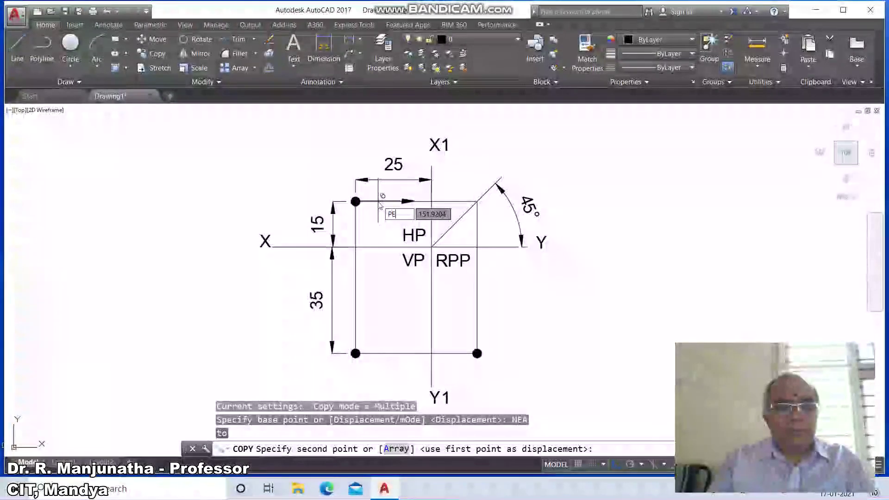
{"action": "type", "text": "PER"}
{"action": "key", "text": "Return"}
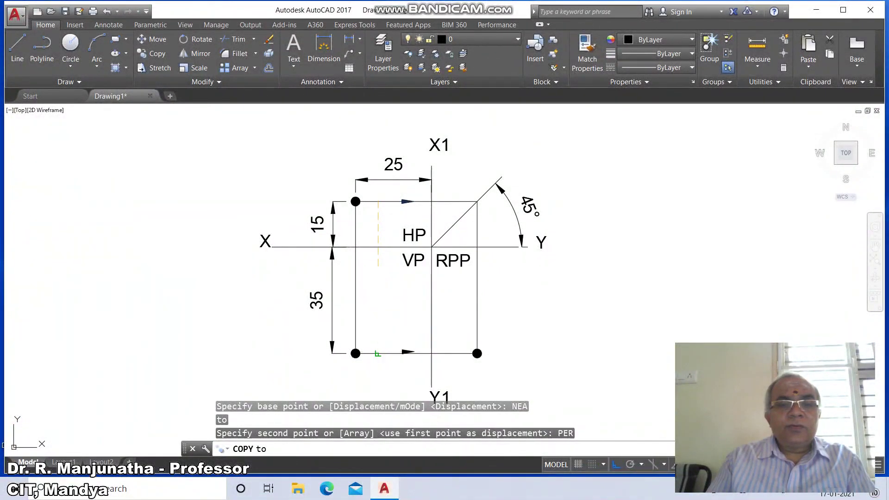
- Place the arrowhead copy on the bottom line, then draw a vertical leader from the right vertical line
{"action": "left_click", "coordinate": [382, 351]}
{"action": "key", "text": "Return"}
{"action": "type", "text": "LEADER"}
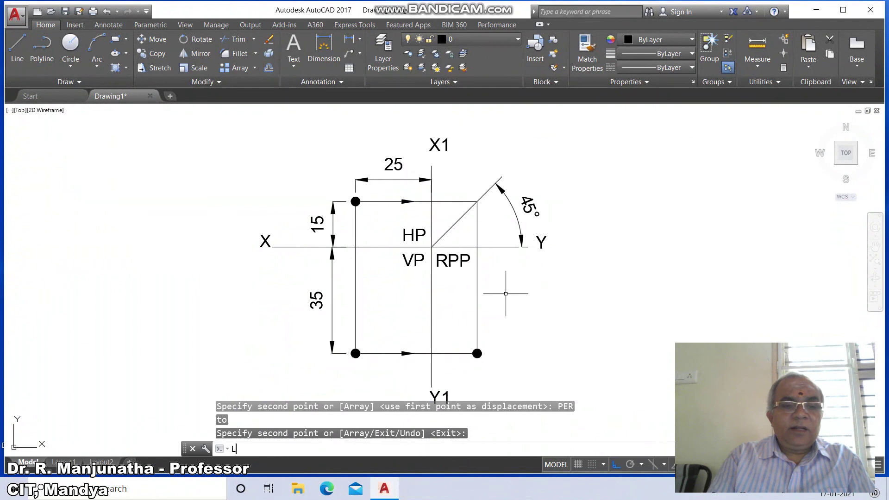
{"action": "key", "text": "Return"}
{"action": "type", "text": "NEA"}
{"action": "key", "text": "Return"}
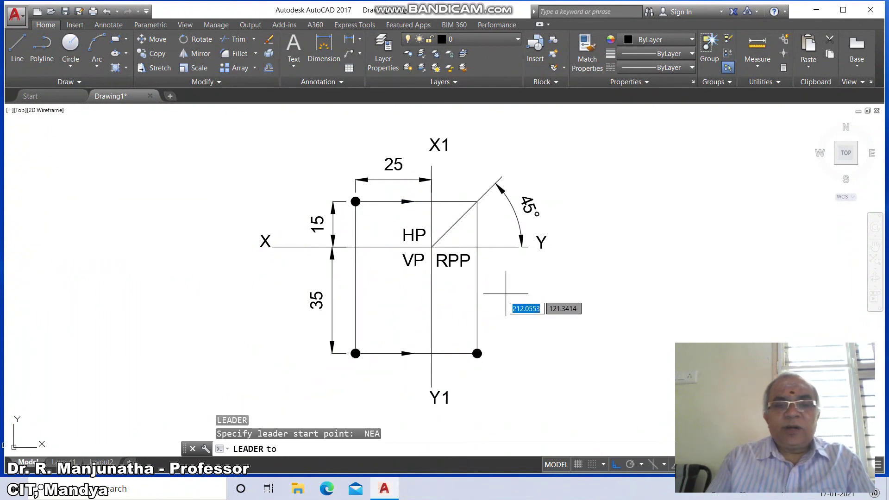
{"action": "left_click", "coordinate": [479, 278]}
{"action": "left_click", "coordinate": [484, 162]}
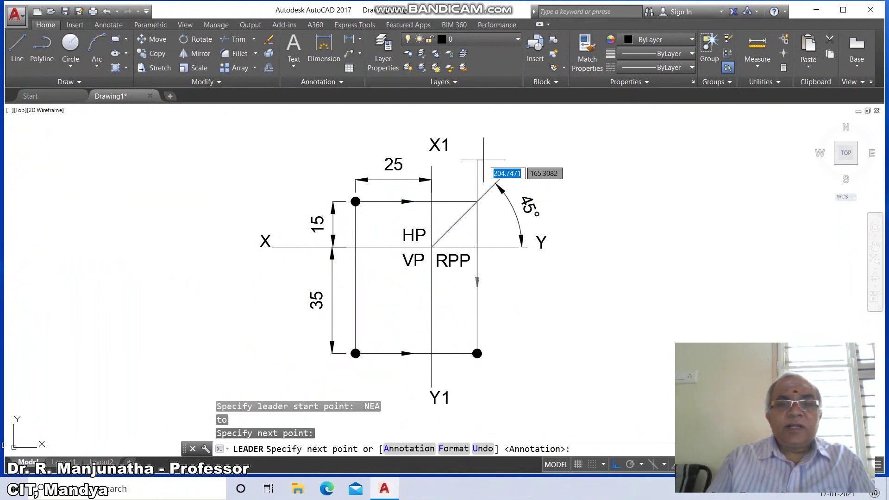
{"action": "key", "text": "Return"}
{"action": "key", "text": "Return"}
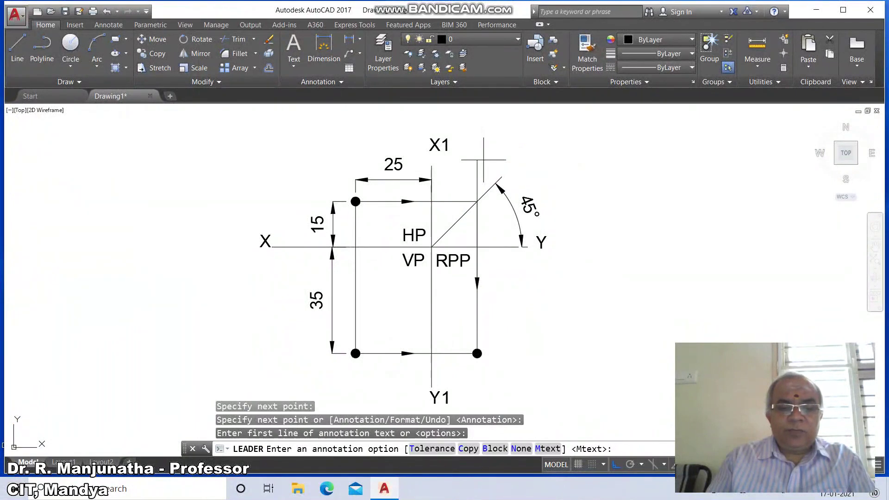
{"action": "type", "text": "N"}
- Explode the new leader and erase its upper tail, leaving a downward arrowhead
{"action": "key", "text": "Return"}
{"action": "type", "text": "x"}
{"action": "key", "text": "Return"}
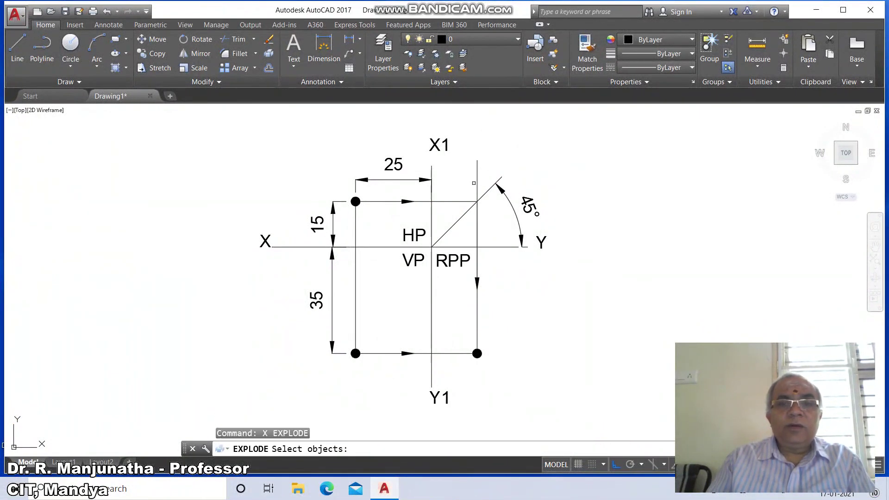
{"action": "left_click", "coordinate": [474, 183]}
{"action": "key", "text": "Return"}
{"action": "type", "text": "e"}
{"action": "key", "text": "Return"}
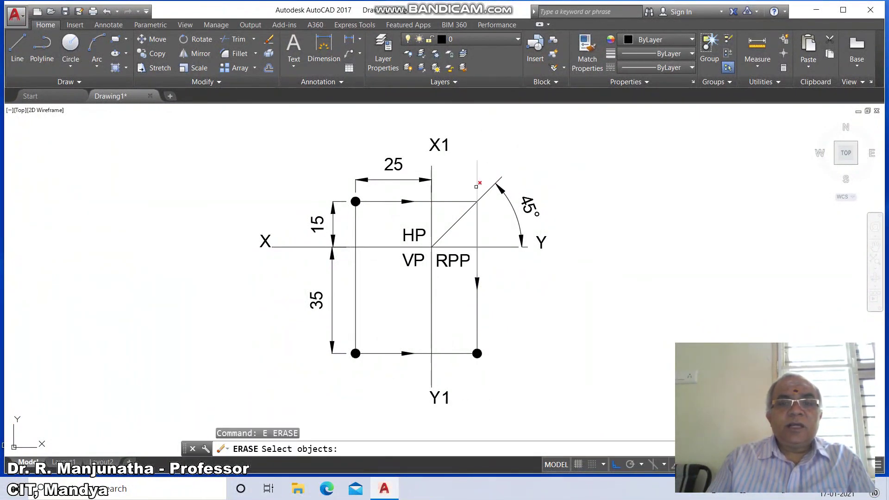
{"action": "left_click", "coordinate": [476, 186]}
{"action": "key", "text": "Return"}
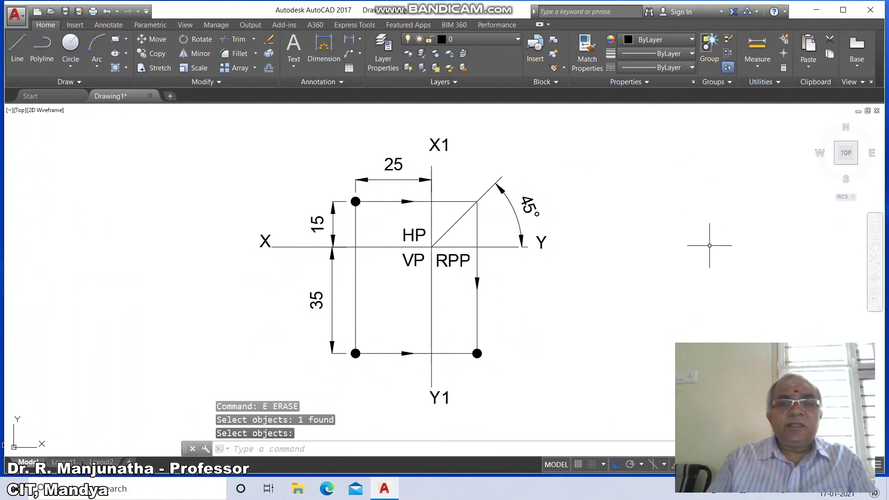
{"action": "left_click", "coordinate": [690, 494]}
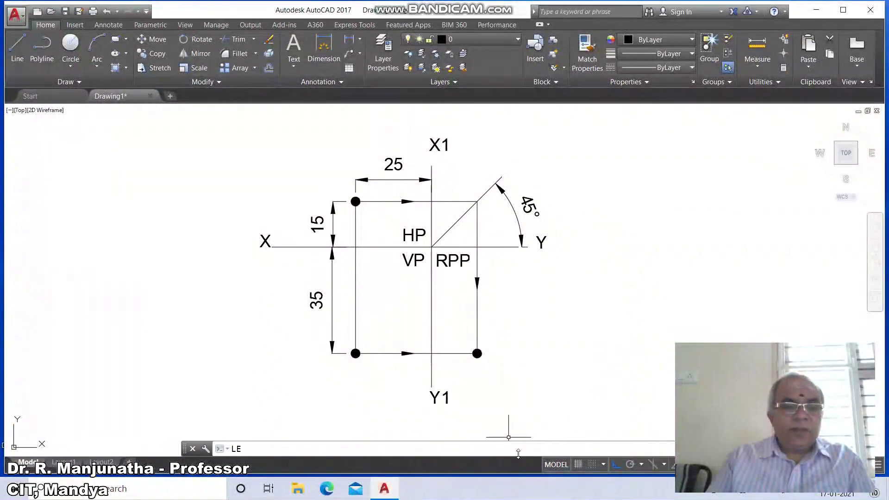
- Draw an angled leader with a straight landing from the bottom-right dot's centre, no annotation
{"action": "key", "text": "Return"}
{"action": "type", "text": "CE"}
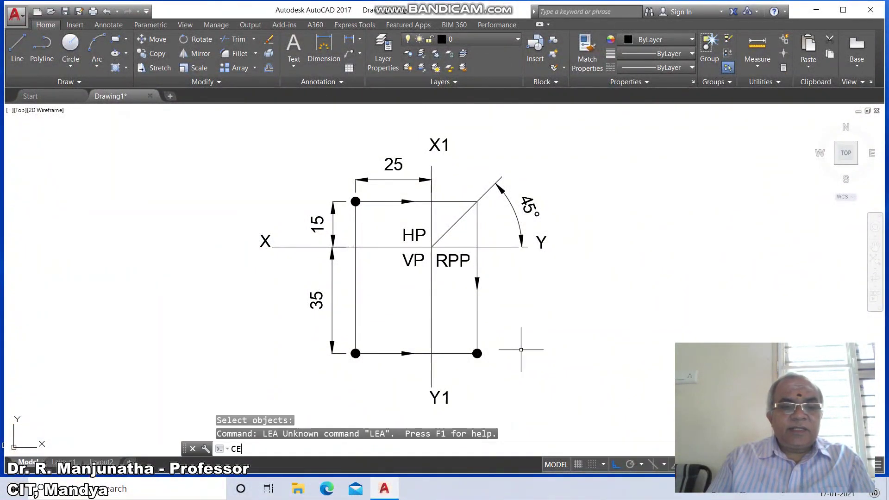
{"action": "key", "text": "Escape"}
{"action": "type", "text": "LEADER"}
{"action": "key", "text": "Return"}
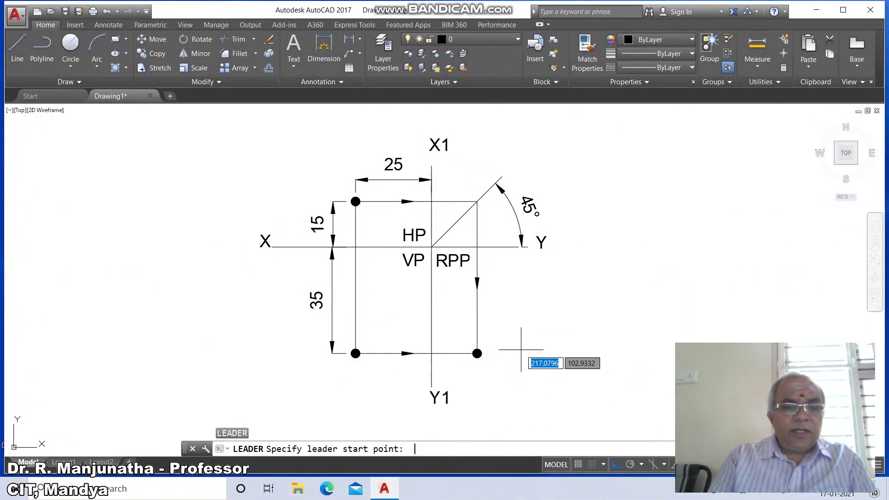
{"action": "type", "text": "CEN"}
{"action": "key", "text": "Return"}
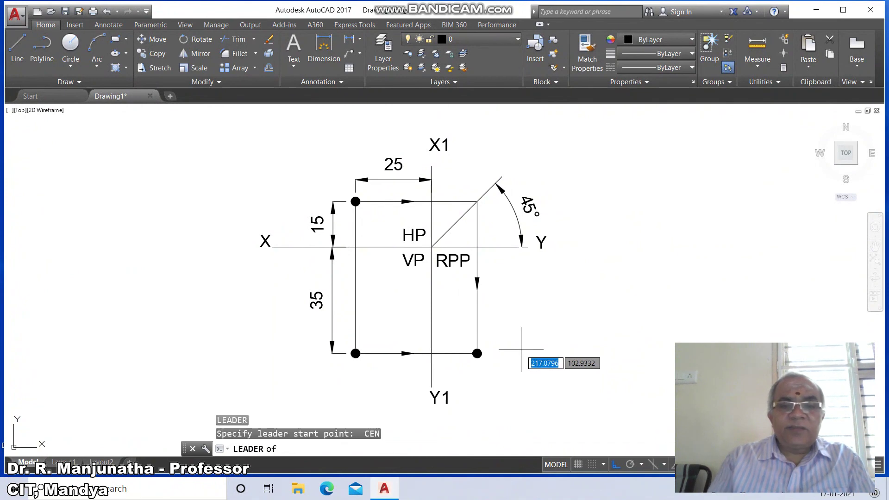
{"action": "left_click", "coordinate": [480, 353]}
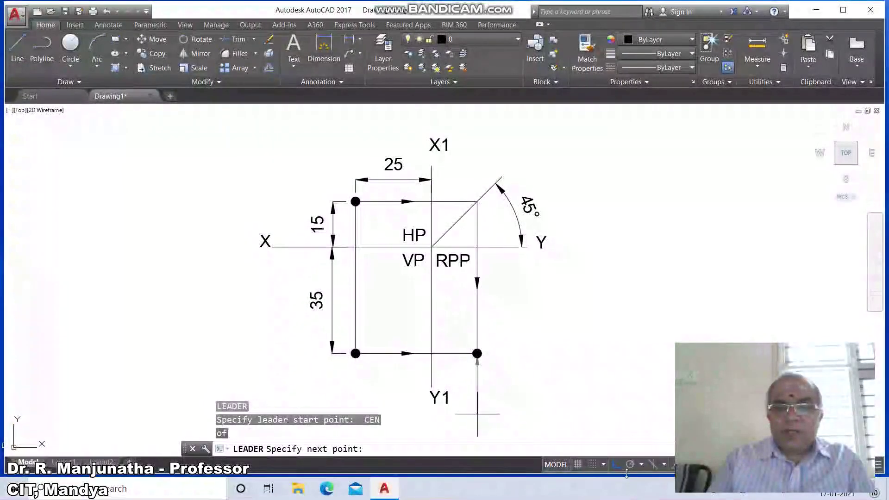
{"action": "left_click", "coordinate": [496, 316]}
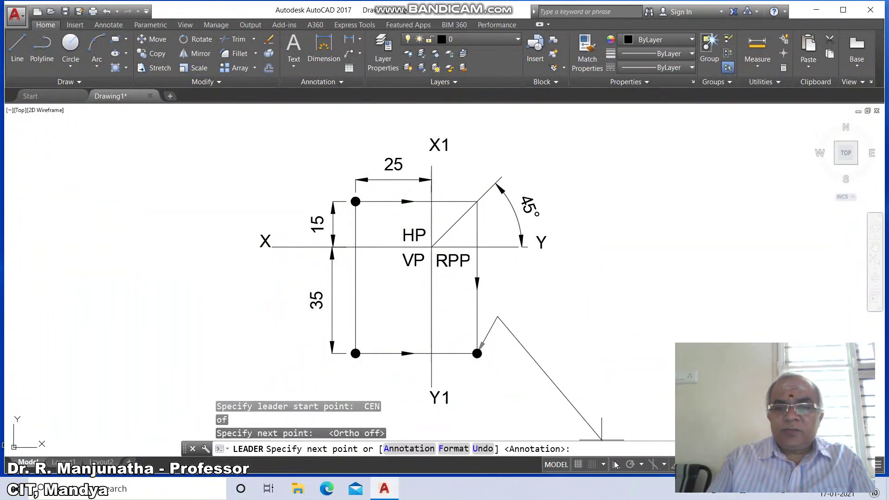
{"action": "key", "text": "F8"}
{"action": "left_click", "coordinate": [520, 320]}
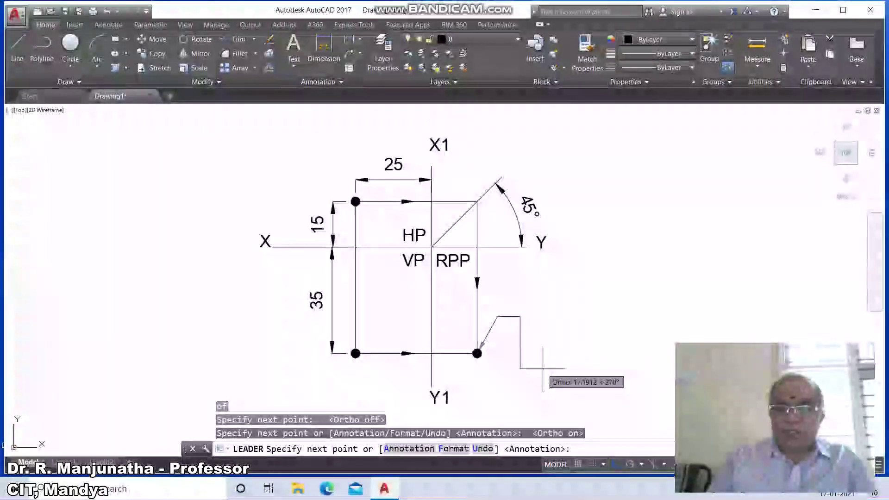
{"action": "key", "text": "Return"}
{"action": "key", "text": "Return"}
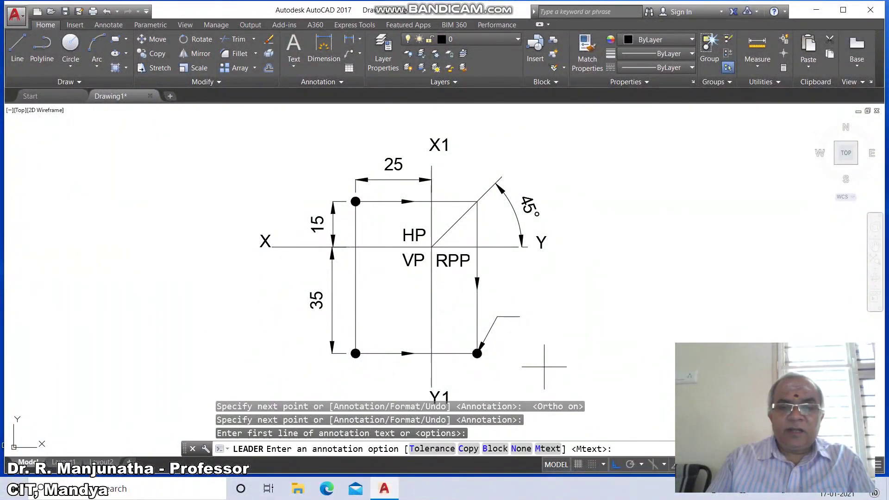
{"action": "key", "text": "Return"}
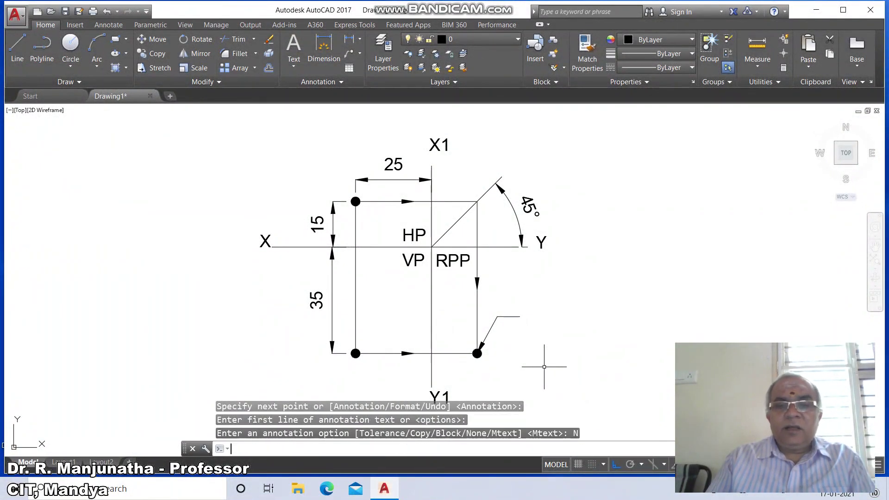
- Write the label RSV with DT beside the leader end
{"action": "type", "text": "dt"}
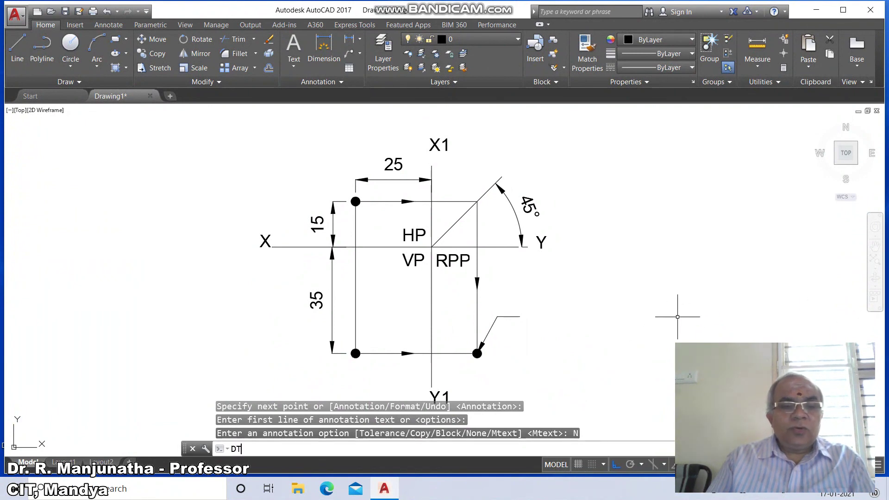
{"action": "key", "text": "Return"}
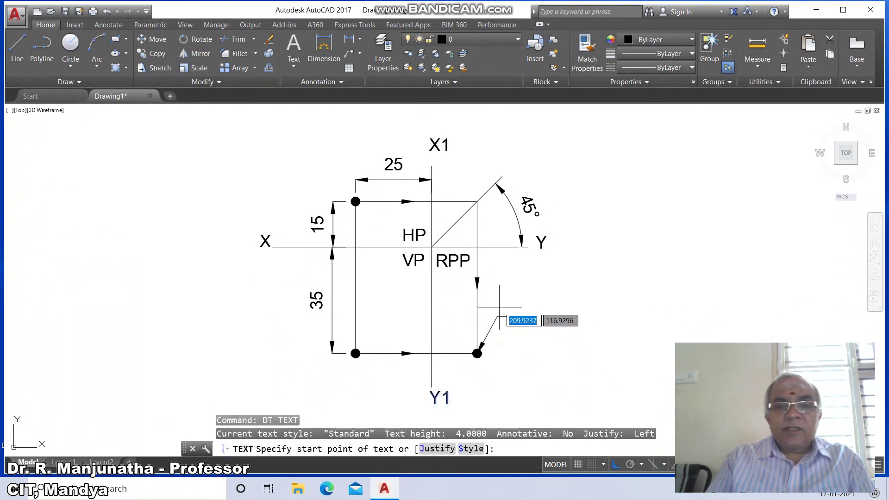
{"action": "left_click", "coordinate": [499, 315]}
{"action": "key", "text": "Return"}
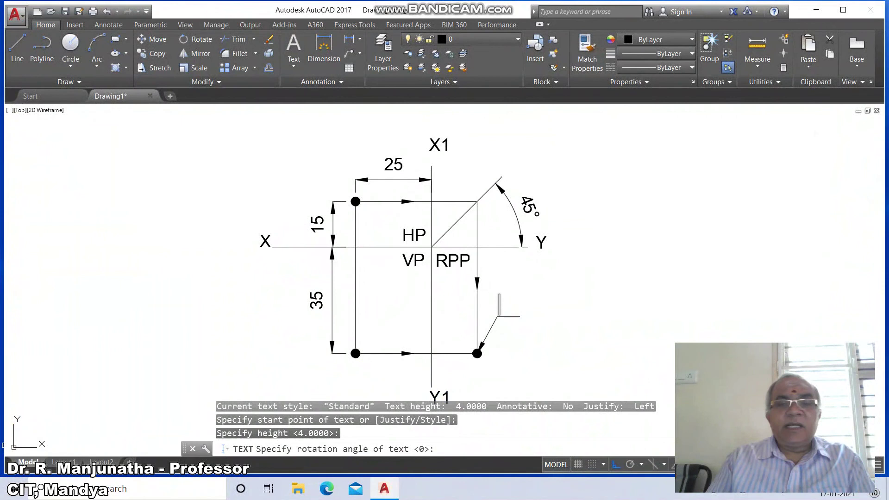
{"action": "type", "text": "RS"}
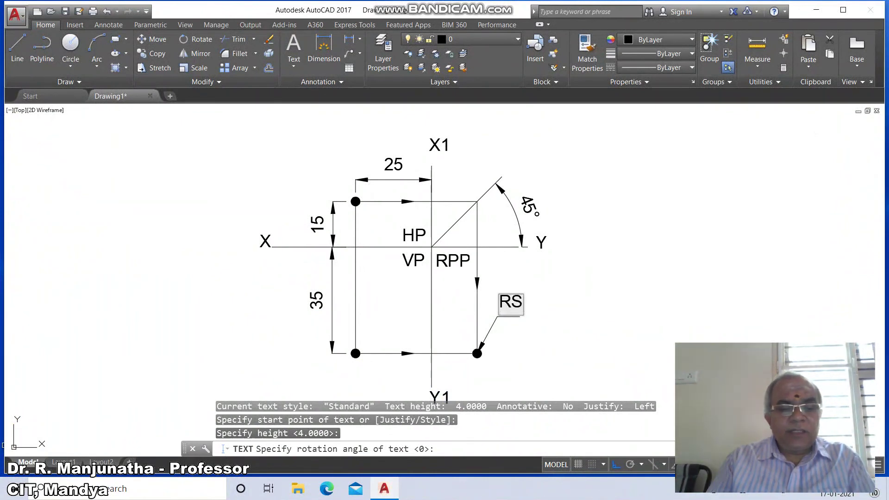
{"action": "type", "text": "V"}
{"action": "key", "text": "Return"}
{"action": "key", "text": "Return"}
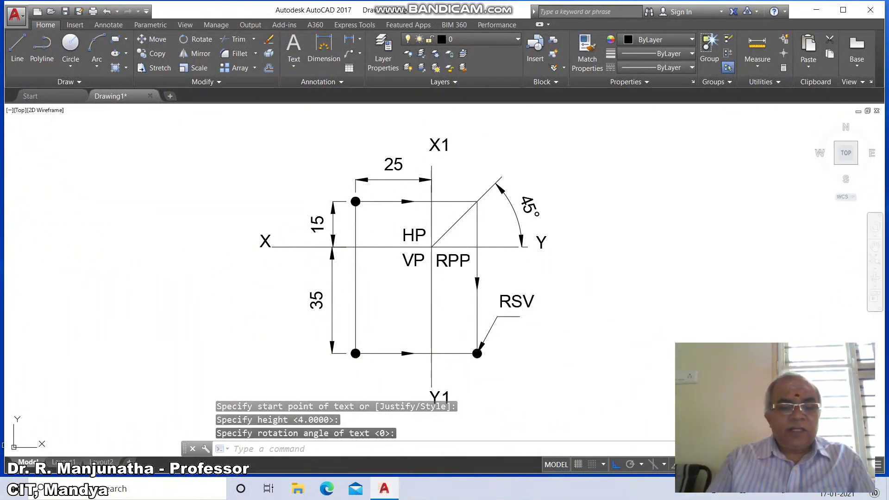
- Nudge the X1 and Y1 labels slightly lower with MOVE
{"action": "type", "text": "m"}
{"action": "key", "text": "Return"}
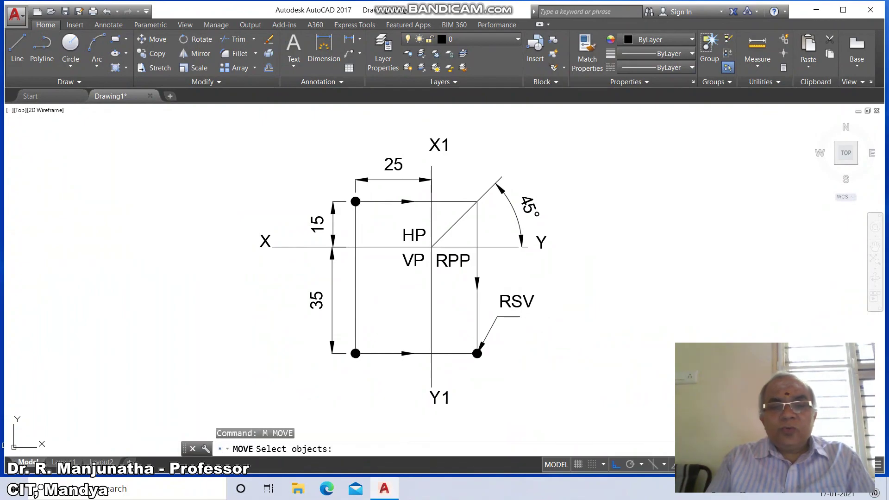
{"action": "left_click", "coordinate": [438, 147]}
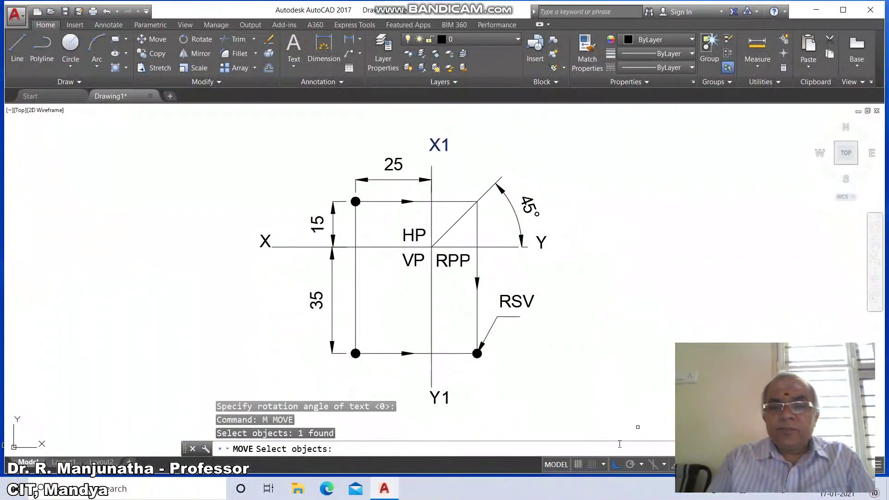
{"action": "key", "text": "Return"}
{"action": "left_click", "coordinate": [602, 228]}
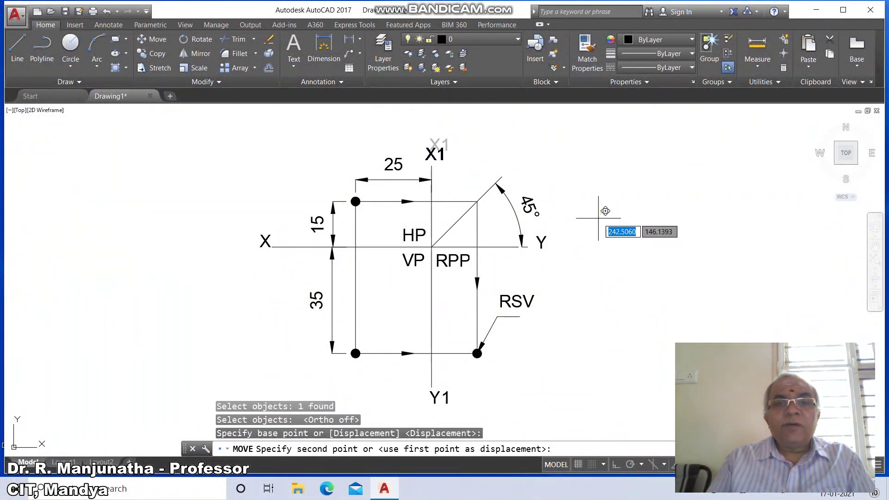
{"action": "left_click", "coordinate": [598, 235]}
{"action": "key", "text": "Return"}
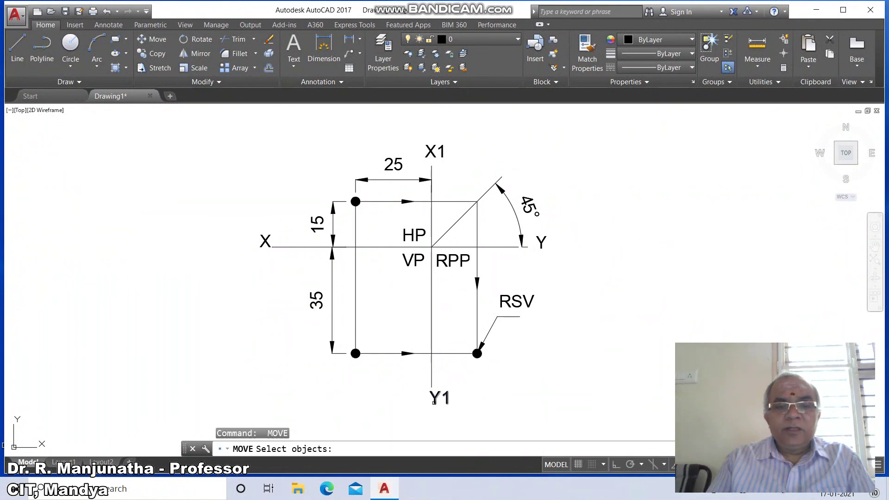
{"action": "left_click", "coordinate": [434, 403]}
{"action": "key", "text": "Return"}
{"action": "left_click", "coordinate": [510, 380]}
{"action": "left_click", "coordinate": [507, 379]}
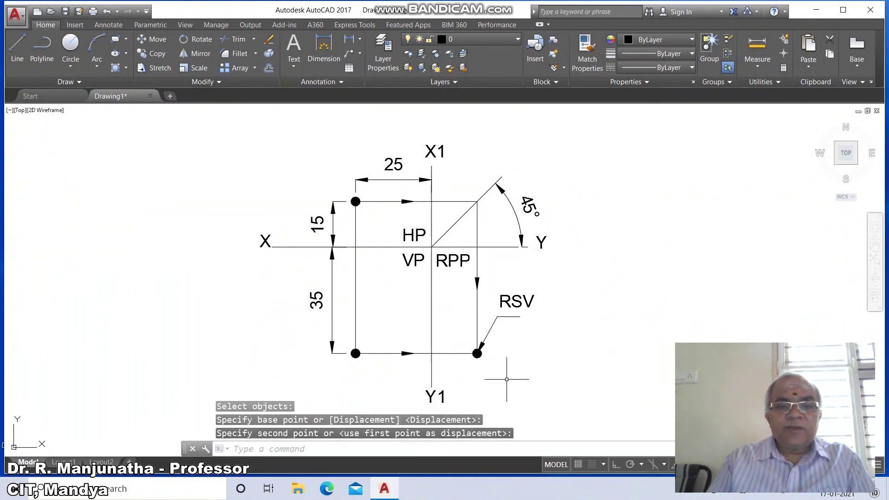
- Nudge the X label slightly lower and left, then select the horizontal X–Y line
{"action": "key", "text": "Return"}
{"action": "left_click", "coordinate": [265, 241]}
{"action": "key", "text": "Return"}
{"action": "left_click", "coordinate": [295, 285]}
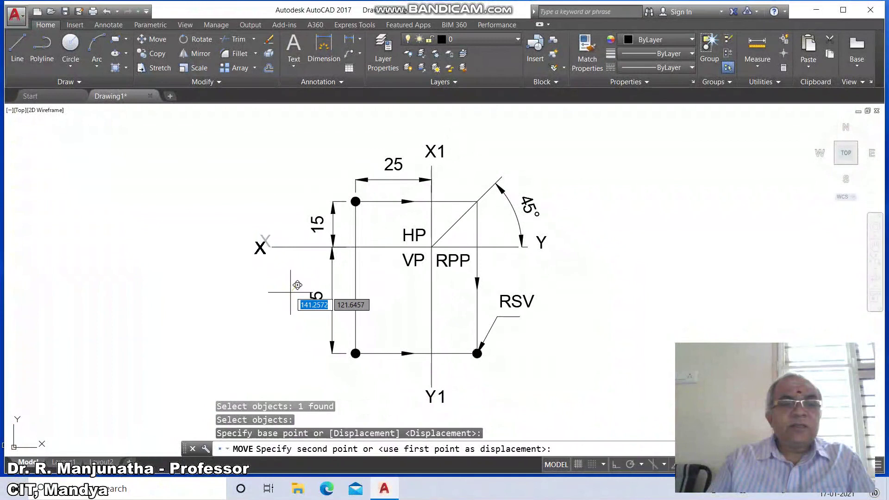
{"action": "left_click", "coordinate": [294, 288]}
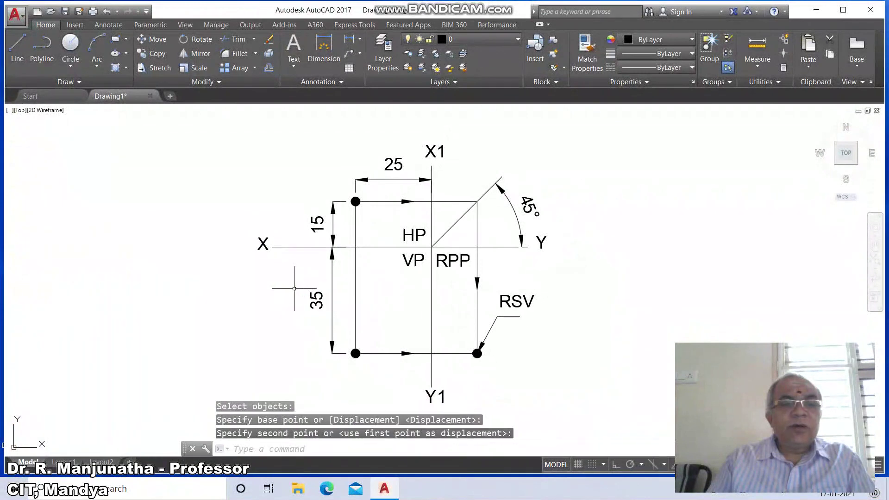
{"action": "left_click", "coordinate": [291, 247]}
- Put the horizontal X–Y and vertical X1–Y1 lines on the XY layer via Properties
{"action": "left_click", "coordinate": [432, 317]}
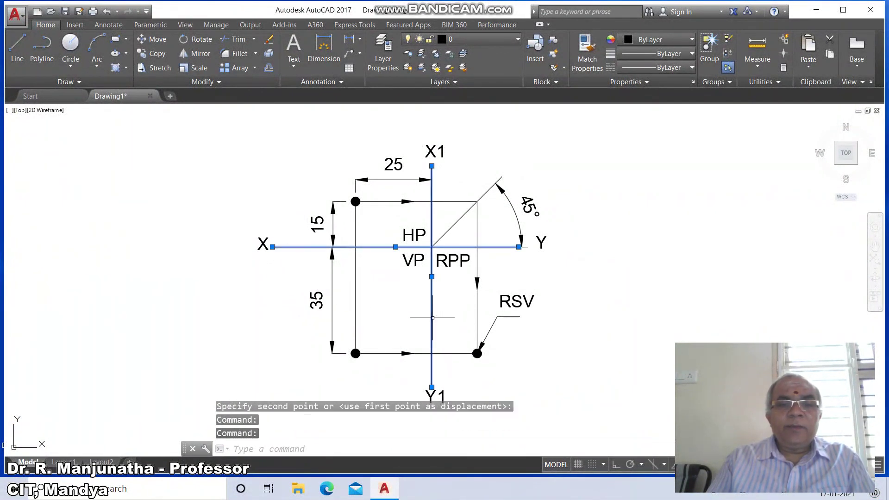
{"action": "type", "text": "ch"}
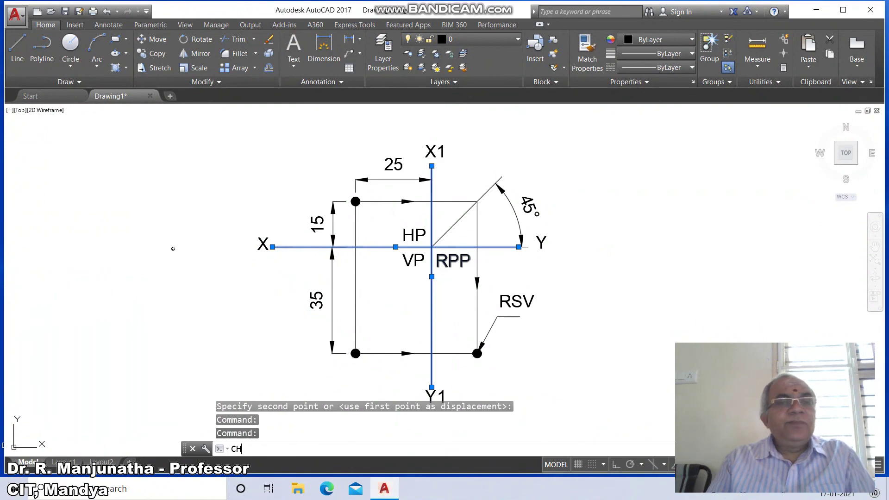
{"action": "key", "text": "Return"}
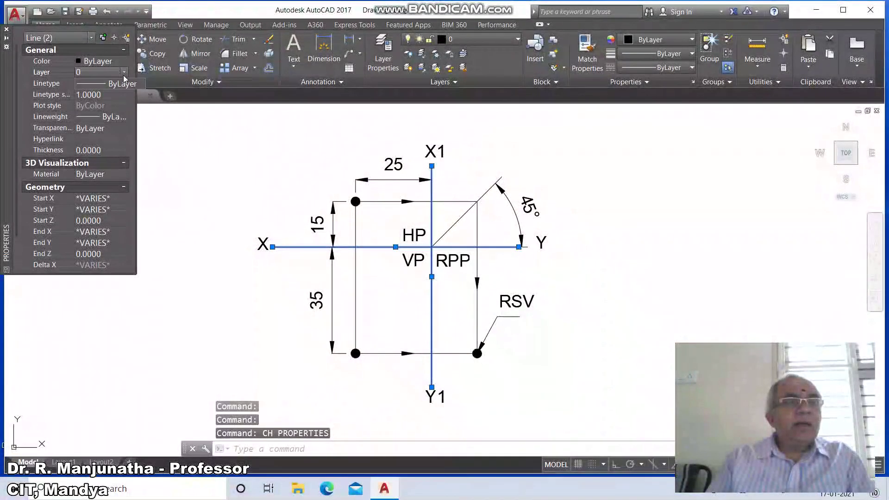
{"action": "left_click", "coordinate": [124, 72]}
{"action": "left_click", "coordinate": [97, 106]}
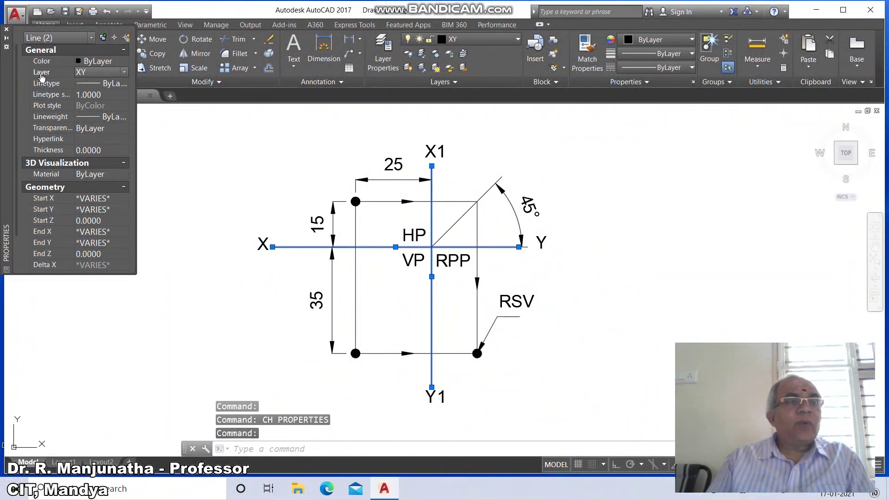
{"action": "left_click", "coordinate": [6, 32]}
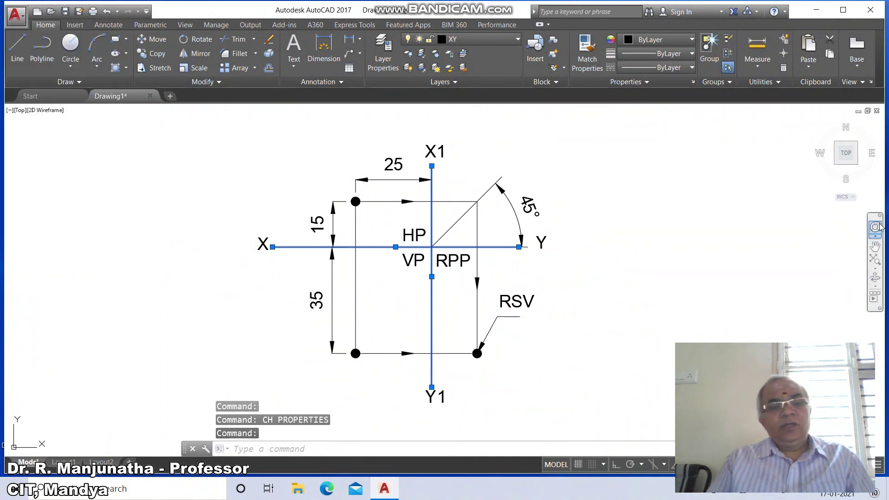
{"action": "key", "text": "Escape"}
{"action": "key", "text": "Escape"}
{"action": "key", "text": "Escape"}
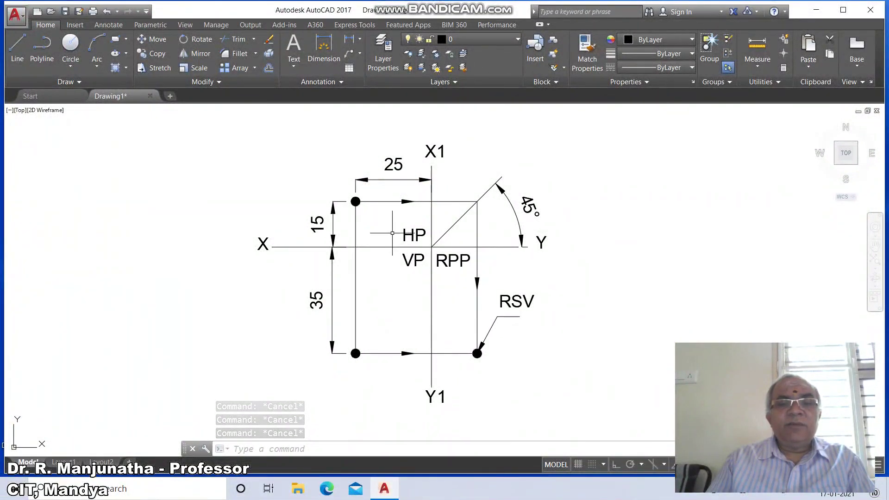
- Move the whole projection diagram, selected with a crossing window, up beneath the problem 7 text
{"action": "type", "text": "Z"}
{"action": "key", "text": "Return"}
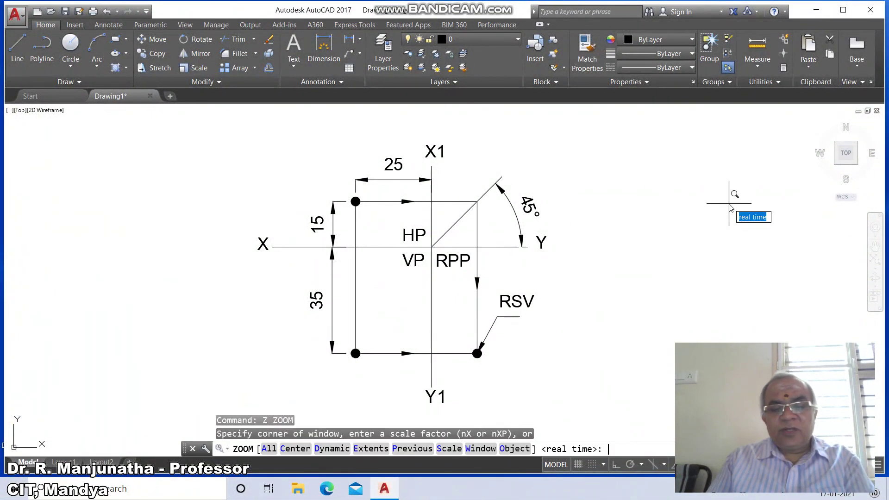
{"action": "type", "text": "P"}
{"action": "key", "text": "Return"}
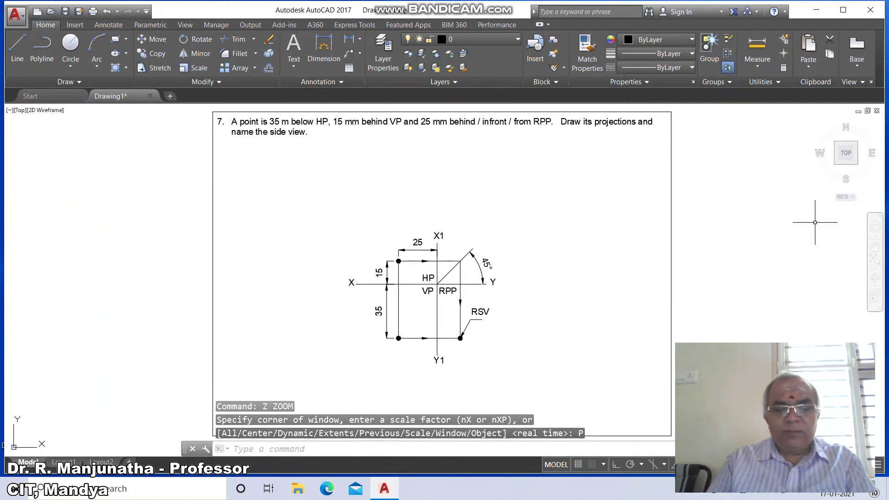
{"action": "type", "text": "M"}
{"action": "key", "text": "Return"}
{"action": "type", "text": "C"}
{"action": "key", "text": "Return"}
{"action": "left_click", "coordinate": [322, 212]}
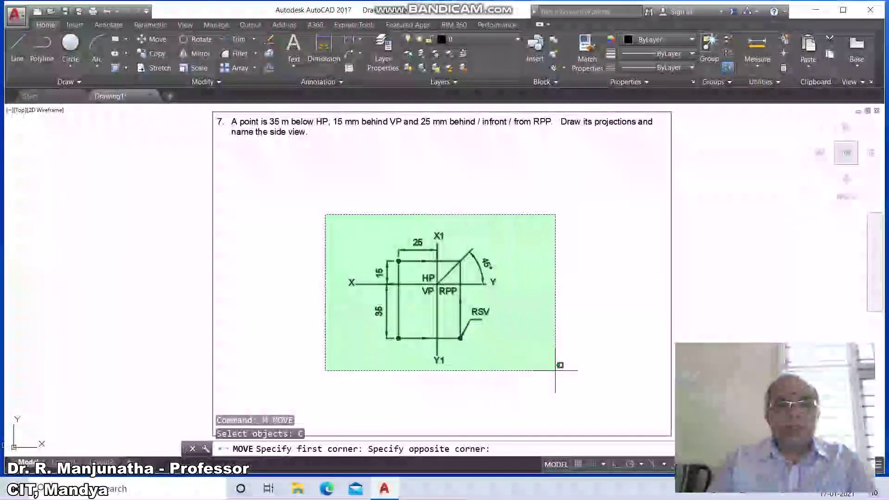
{"action": "left_click", "coordinate": [579, 393]}
{"action": "key", "text": "Return"}
{"action": "left_click", "coordinate": [563, 349]}
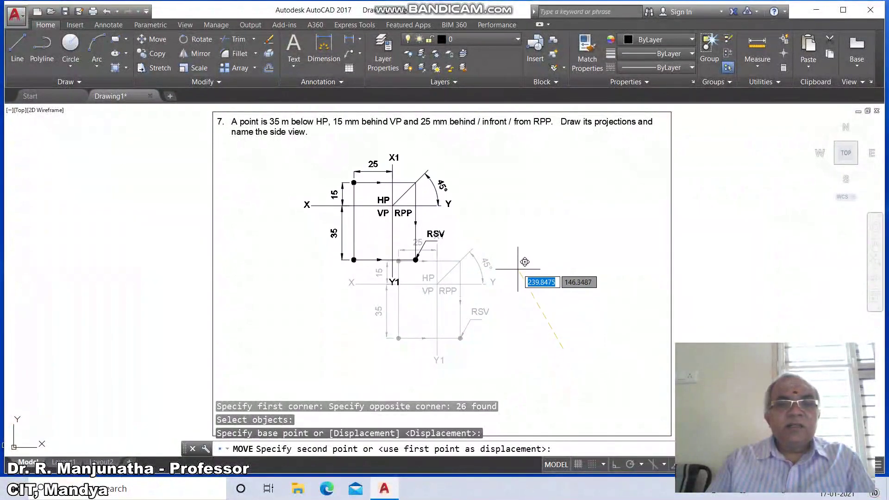
{"action": "left_click", "coordinate": [519, 268]}
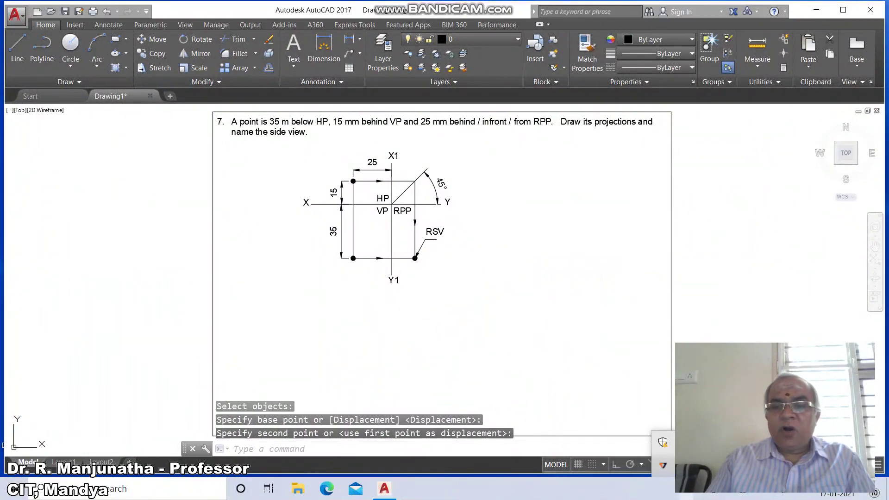